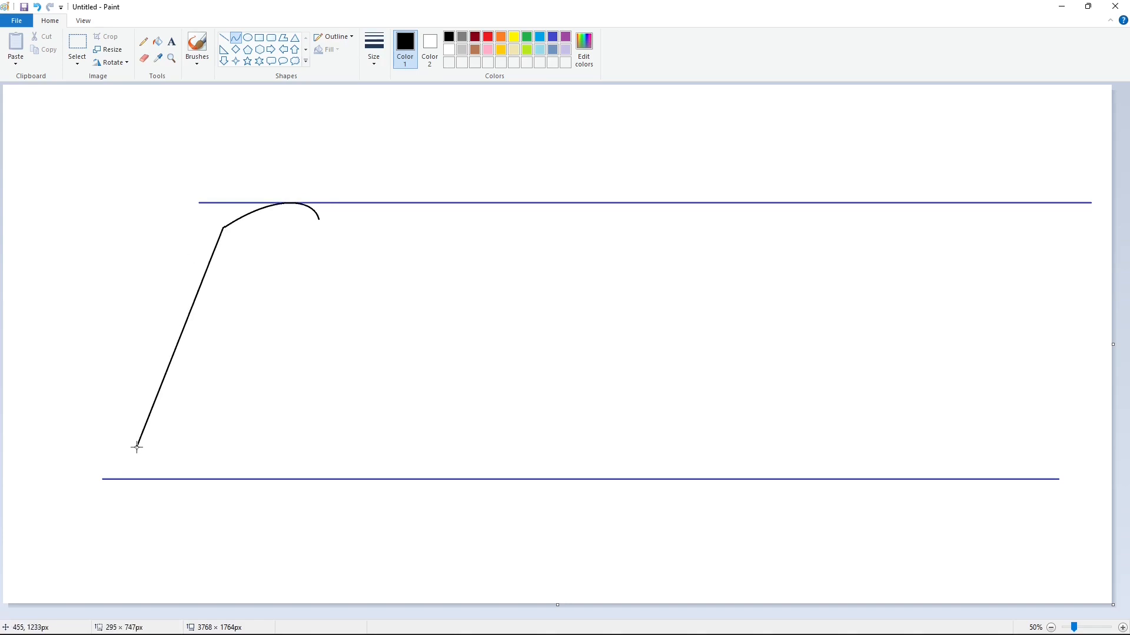
{"action": "left_click_drag", "start_coordinate": [189, 289], "coordinate": [171, 263]}
{"action": "mouse_move", "coordinate": [133, 355]}
{"action": "left_mouse_down"}
{"action": "mouse_move", "coordinate": [87, 390]}
{"action": "mouse_move", "coordinate": [80, 382]}
{"action": "left_mouse_up"}
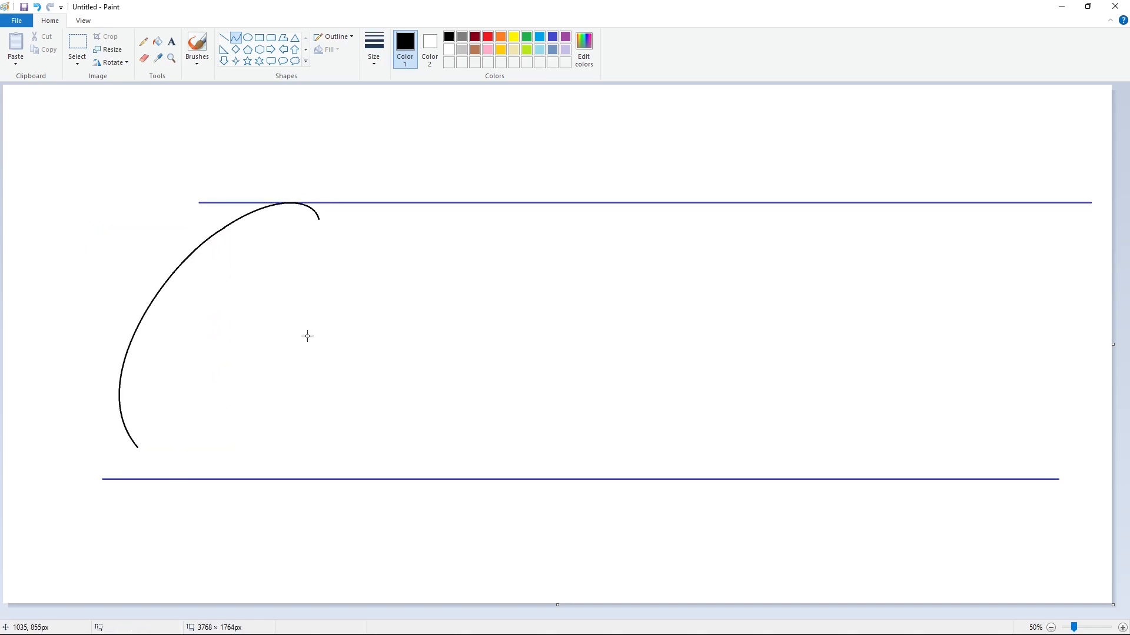
{"action": "key", "text": "ctrl+z"}
Draw the capital C's outer left edge as an outward-bowing curve spanning about 293 × 751 px, down from the existing top arc
{"action": "left_click_drag", "start_coordinate": [224, 228], "coordinate": [137, 448]}
{"action": "left_click_drag", "start_coordinate": [188, 291], "coordinate": [171, 262]}
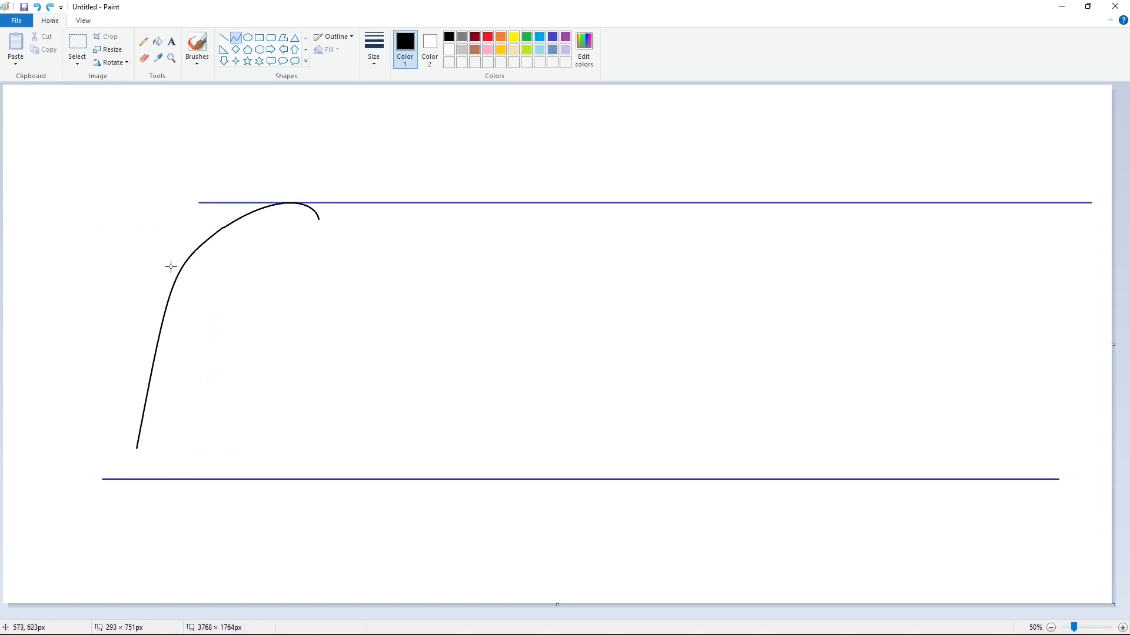
{"action": "left_click_drag", "start_coordinate": [133, 355], "coordinate": [82, 365]}
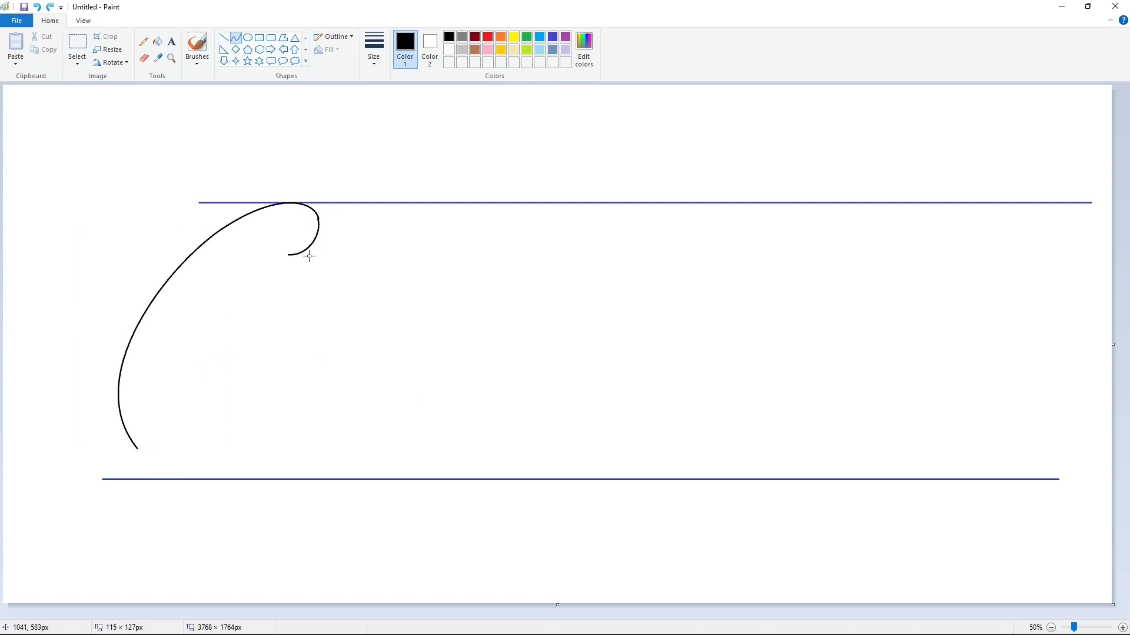
Complete the curl at the C's upper tip and draw the curved inner edge of its stem parallel to the outer edge
{"action": "left_click_drag", "start_coordinate": [310, 256], "coordinate": [291, 260]}
{"action": "left_click_drag", "start_coordinate": [282, 212], "coordinate": [171, 429]}
{"action": "left_click", "coordinate": [371, 219]}
{"action": "mouse_move", "coordinate": [200, 294]}
{"action": "left_mouse_down"}
{"action": "mouse_move", "coordinate": [213, 253]}
{"action": "mouse_move", "coordinate": [126, 368]}
{"action": "mouse_move", "coordinate": [128, 355]}
{"action": "left_mouse_up"}
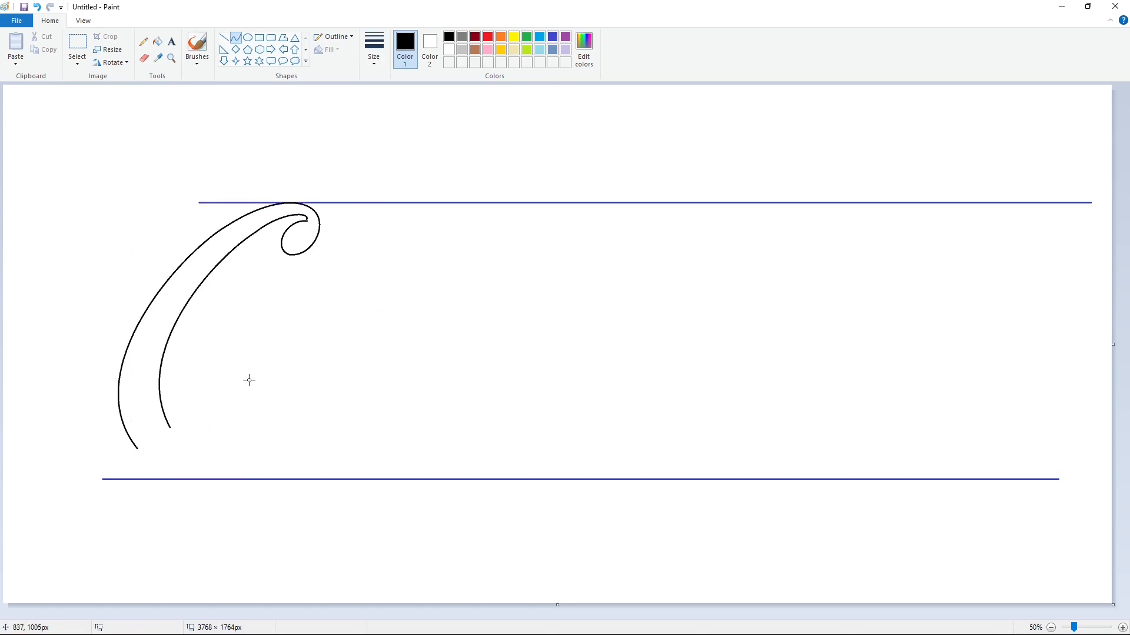
{"action": "key", "text": "ctrl+z"}
{"action": "left_click_drag", "start_coordinate": [254, 234], "coordinate": [170, 429]}
{"action": "left_click_drag", "start_coordinate": [200, 294], "coordinate": [131, 356]}
{"action": "left_click", "coordinate": [305, 390]}
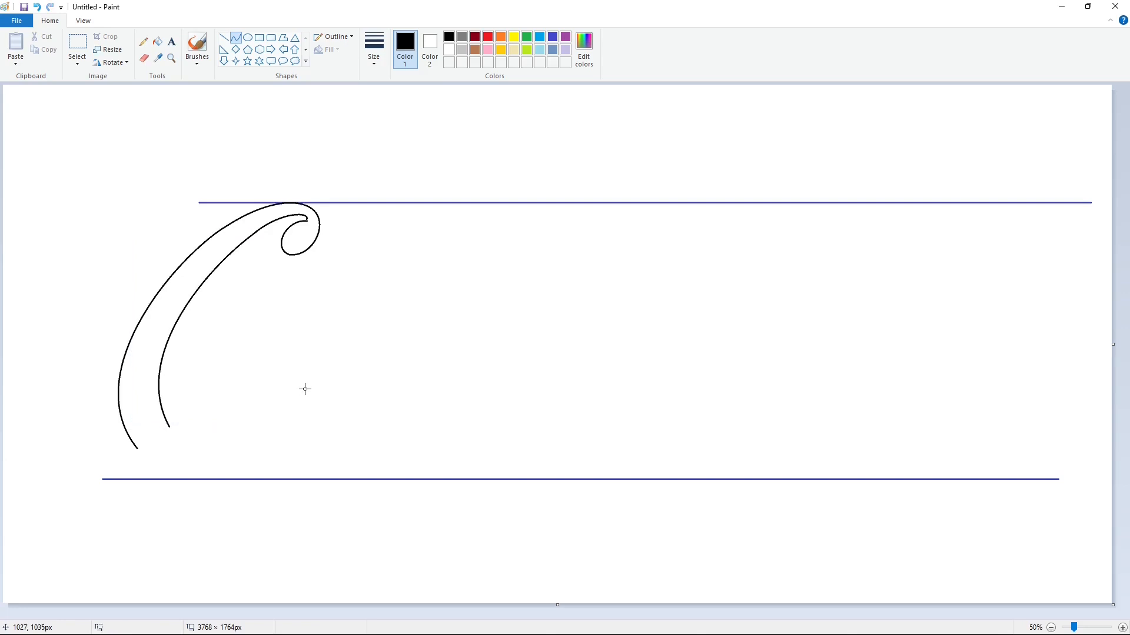
{"action": "left_click_drag", "start_coordinate": [137, 449], "coordinate": [416, 477]}
{"action": "left_click_drag", "start_coordinate": [176, 458], "coordinate": [168, 496]}
{"action": "left_click_drag", "start_coordinate": [306, 456], "coordinate": [315, 436]}
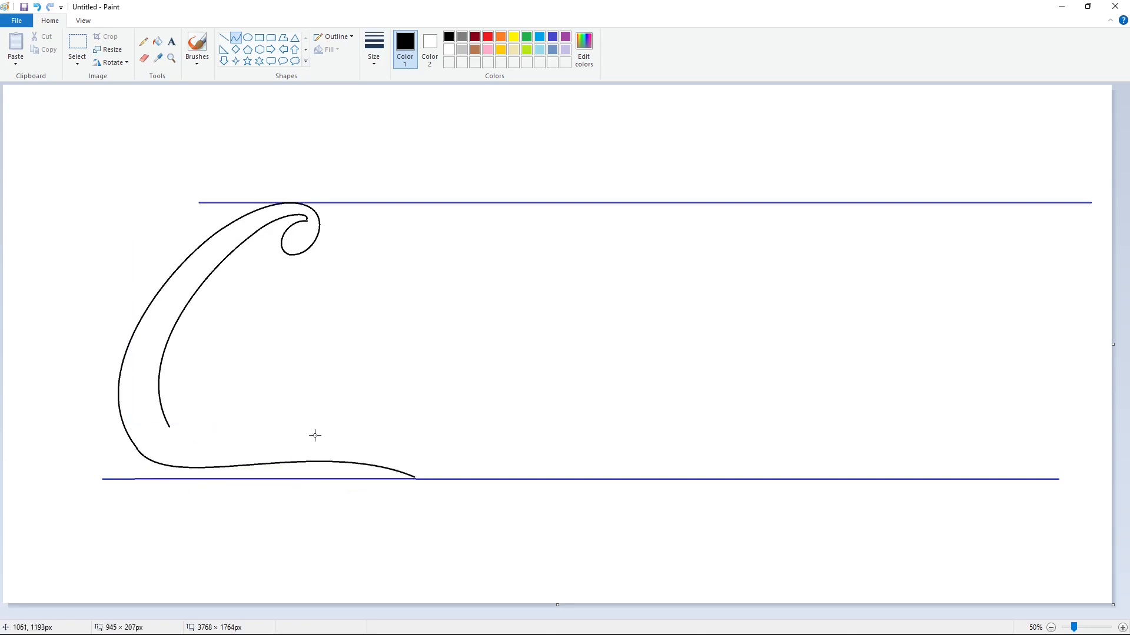
{"action": "key", "text": "ctrl+z"}
Draw the wavy underside of the C's tail along the lower guideline, ending with a short arc to the tail tip
{"action": "left_click_drag", "start_coordinate": [137, 449], "coordinate": [257, 465]}
{"action": "mouse_move", "coordinate": [166, 461]}
{"action": "left_mouse_down"}
{"action": "mouse_move", "coordinate": [177, 486]}
{"action": "mouse_move", "coordinate": [416, 477]}
{"action": "left_mouse_up"}
{"action": "left_click", "coordinate": [205, 488]}
{"action": "mouse_move", "coordinate": [315, 469]}
{"action": "left_mouse_down"}
{"action": "mouse_move", "coordinate": [326, 449]}
{"action": "mouse_move", "coordinate": [356, 449]}
{"action": "left_mouse_up"}
{"action": "left_click", "coordinate": [494, 468]}
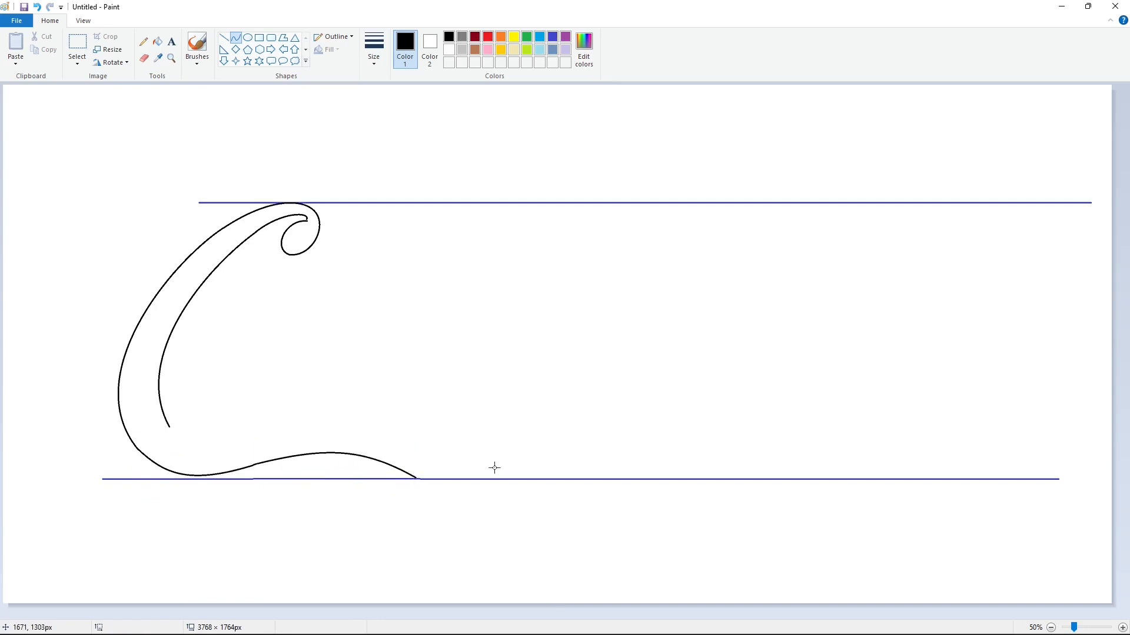
{"action": "left_click_drag", "start_coordinate": [416, 477], "coordinate": [529, 485]}
{"action": "mouse_move", "coordinate": [452, 477]}
{"action": "left_mouse_down"}
{"action": "mouse_move", "coordinate": [454, 464]}
{"action": "mouse_move", "coordinate": [491, 462]}
{"action": "left_mouse_up"}
{"action": "left_click", "coordinate": [560, 459]}
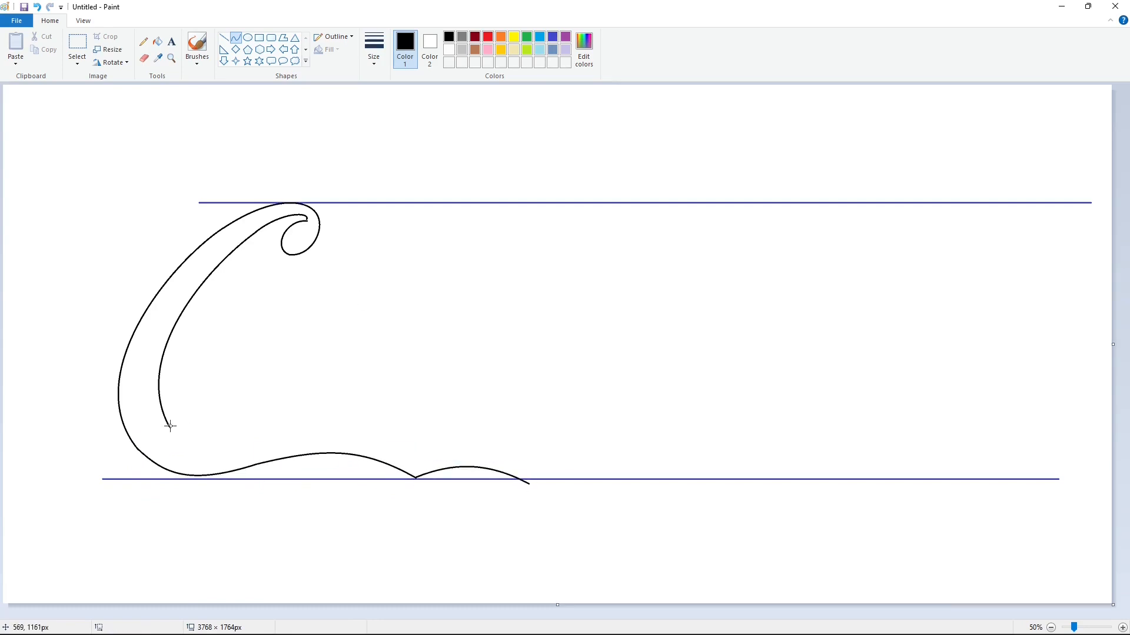
Draw the upper edge of the C's tail from the inner stem around the bend and over to the pointed tip
{"action": "left_click_drag", "start_coordinate": [170, 426], "coordinate": [284, 446]}
{"action": "left_click_drag", "start_coordinate": [191, 449], "coordinate": [216, 463]}
{"action": "left_click", "coordinate": [280, 460]}
{"action": "left_click_drag", "start_coordinate": [284, 445], "coordinate": [529, 484]}
{"action": "left_click_drag", "start_coordinate": [393, 458], "coordinate": [401, 410]}
{"action": "left_click_drag", "start_coordinate": [458, 433], "coordinate": [478, 415]}
{"action": "left_click", "coordinate": [580, 434]}
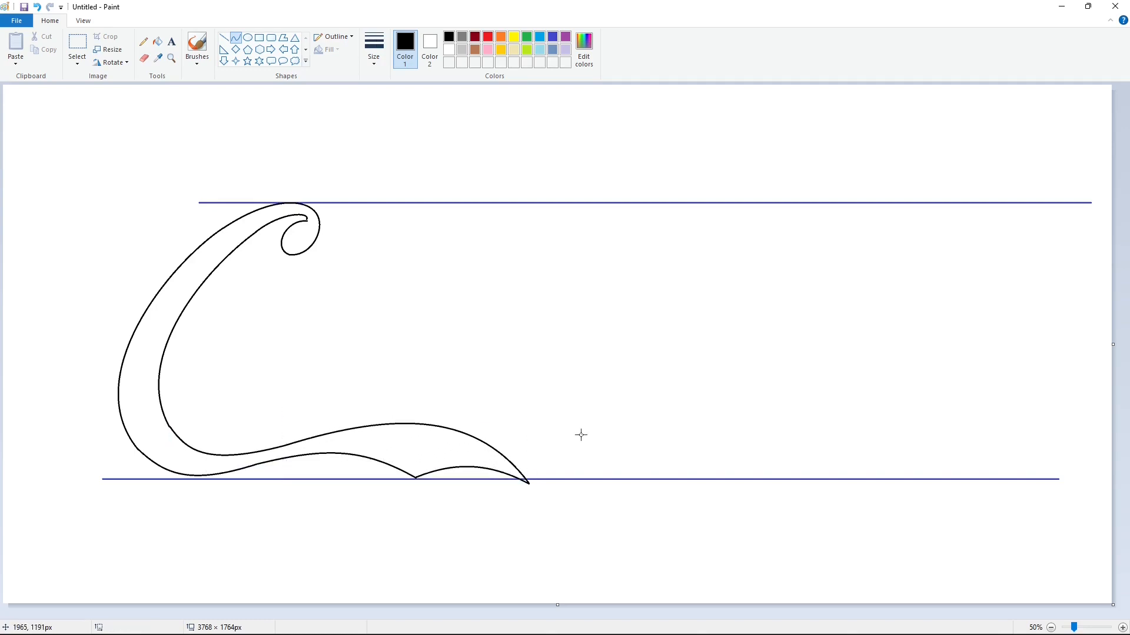
Draw a black curve for the top and upper right of a slanted lowercase o inside the C
{"action": "left_click", "coordinate": [225, 39]}
{"action": "left_click", "coordinate": [553, 37]}
{"action": "left_click", "coordinate": [236, 38]}
{"action": "left_click", "coordinate": [450, 36]}
{"action": "mouse_move", "coordinate": [312, 315]}
{"action": "left_mouse_down"}
{"action": "mouse_move", "coordinate": [255, 287]}
{"action": "mouse_move", "coordinate": [324, 271]}
{"action": "left_mouse_up"}
{"action": "left_click_drag", "start_coordinate": [309, 271], "coordinate": [295, 255]}
{"action": "left_click", "coordinate": [413, 270]}
Extend the o's outer outline down its left side and around the bottom, leaving a small gap on the right
{"action": "left_click_drag", "start_coordinate": [256, 288], "coordinate": [218, 401]}
{"action": "left_click_drag", "start_coordinate": [234, 338], "coordinate": [219, 320]}
{"action": "left_click_drag", "start_coordinate": [216, 370], "coordinate": [306, 326]}
{"action": "left_click", "coordinate": [277, 393]}
{"action": "left_click_drag", "start_coordinate": [254, 384], "coordinate": [277, 396]}
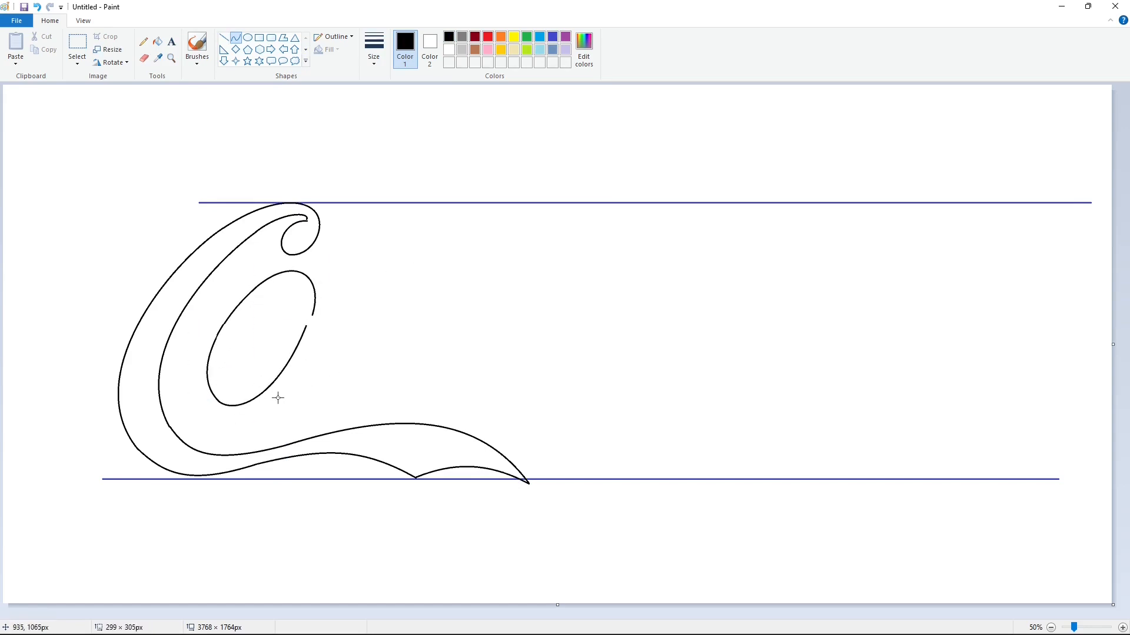
{"action": "left_click", "coordinate": [410, 420]}
Draw the o's narrow slanted inner outline with curves, leaving a matching small gap on the right
{"action": "left_click_drag", "start_coordinate": [296, 298], "coordinate": [309, 283]}
{"action": "left_click_drag", "start_coordinate": [293, 281], "coordinate": [293, 270]}
{"action": "left_click", "coordinate": [259, 350]}
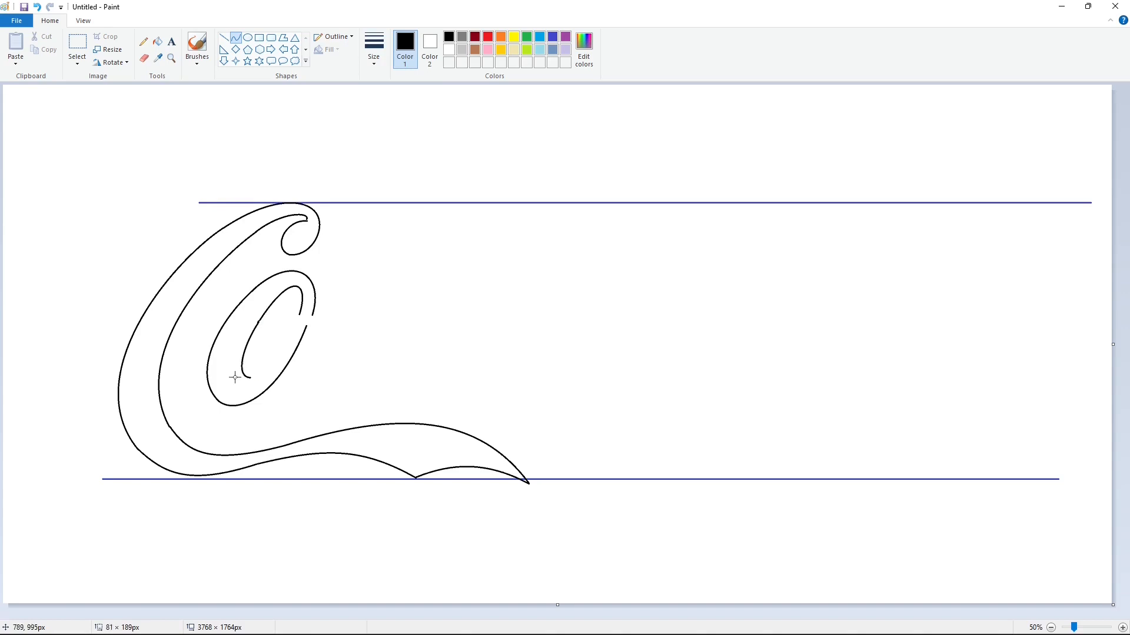
{"action": "left_click_drag", "start_coordinate": [235, 377], "coordinate": [298, 322]}
{"action": "left_click", "coordinate": [323, 373]}
{"action": "mouse_move", "coordinate": [276, 351]}
{"action": "left_mouse_down"}
{"action": "mouse_move", "coordinate": [256, 375]}
{"action": "mouse_move", "coordinate": [278, 366]}
{"action": "mouse_move", "coordinate": [296, 322]}
{"action": "left_mouse_up"}
{"action": "left_click", "coordinate": [354, 353]}
{"action": "left_click_drag", "start_coordinate": [280, 347], "coordinate": [268, 378]}
{"action": "left_click", "coordinate": [356, 362]}
Draw two straight horizontal indigo guidelines at the o's base and top, making the upper one about 1067 px long
{"action": "left_click", "coordinate": [225, 38]}
{"action": "left_click", "coordinate": [553, 37]}
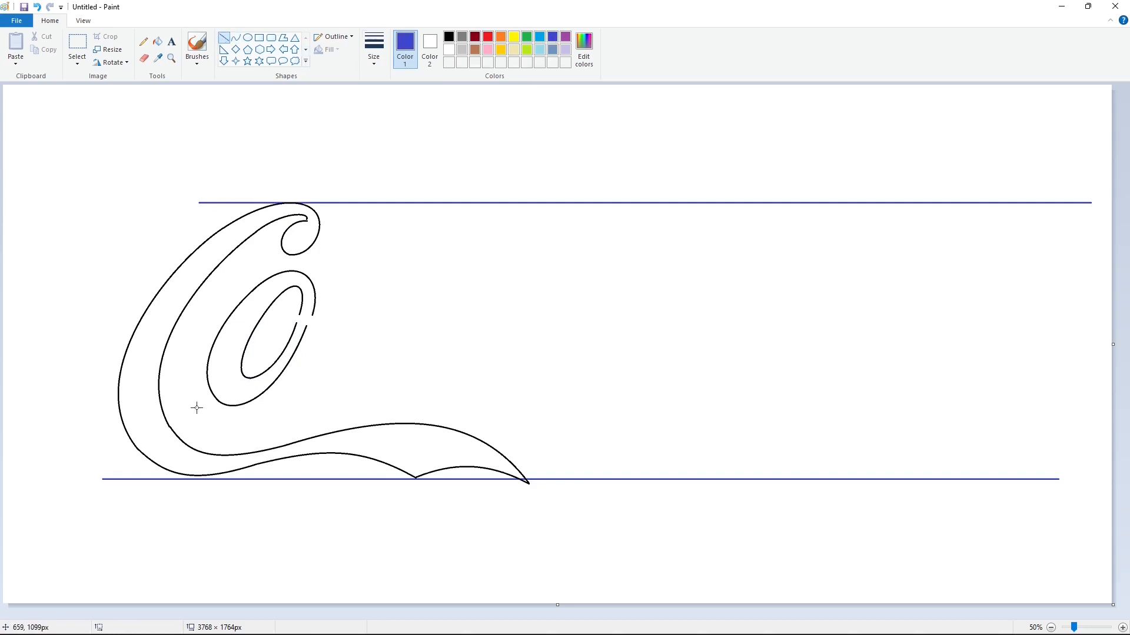
{"action": "left_click_drag", "start_coordinate": [201, 411], "coordinate": [505, 410]}
{"action": "key", "text": "ctrl+z"}
{"action": "left_click_drag", "start_coordinate": [211, 408], "coordinate": [498, 408]}
{"action": "left_click", "coordinate": [412, 350]}
{"action": "left_click_drag", "start_coordinate": [260, 266], "coordinate": [574, 268]}
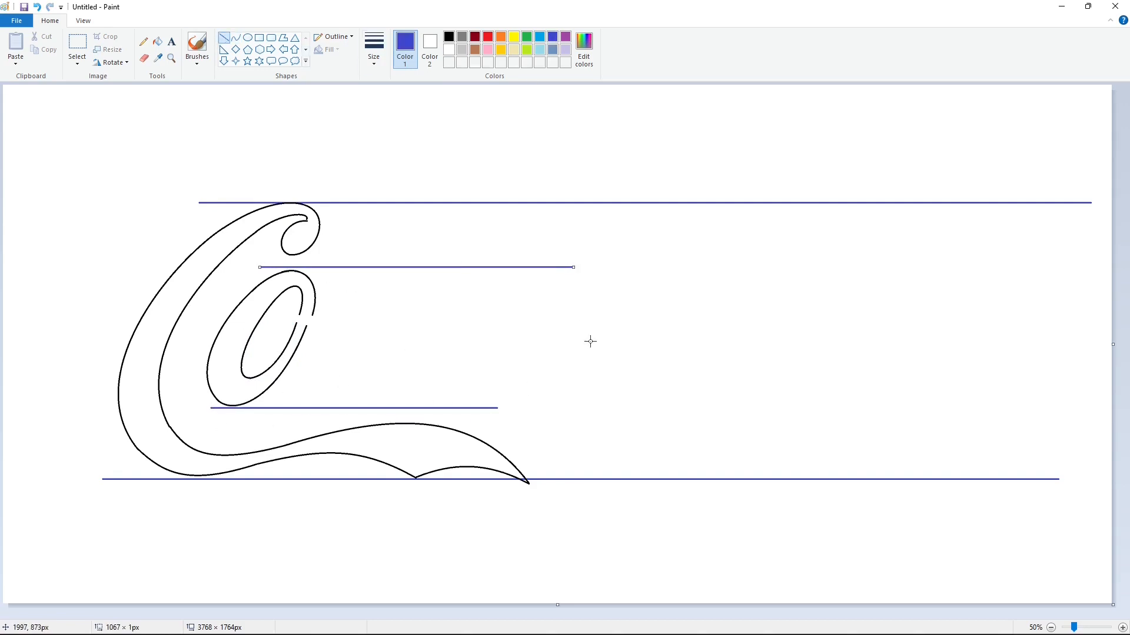
{"action": "left_click", "coordinate": [590, 341]}
Paste a copy of the o in the canvas's upper-left corner and cover its stray line fragments with white fill
{"action": "left_click", "coordinate": [77, 44]}
{"action": "left_click_drag", "start_coordinate": [224, 403], "coordinate": [197, 410]}
{"action": "key", "text": "ctrl+c"}
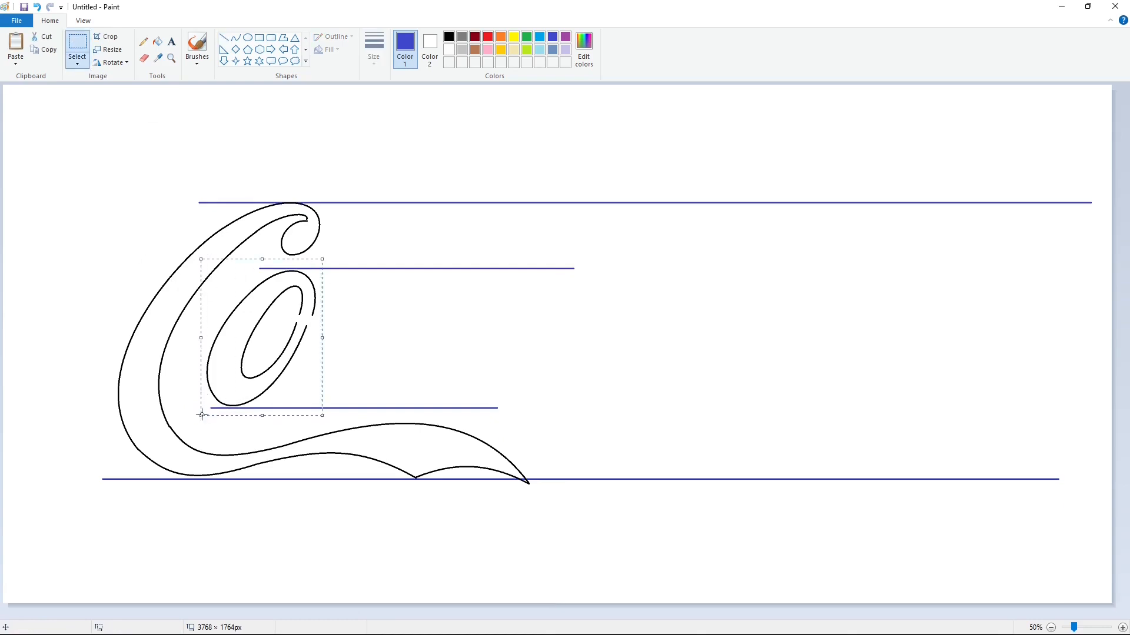
{"action": "key", "text": "ctrl+v"}
{"action": "left_click", "coordinate": [157, 41]}
{"action": "left_click", "coordinate": [448, 49]}
{"action": "left_click", "coordinate": [27, 118]}
Try to place a duplicate of the spare o beside the original o
{"action": "left_click", "coordinate": [77, 44]}
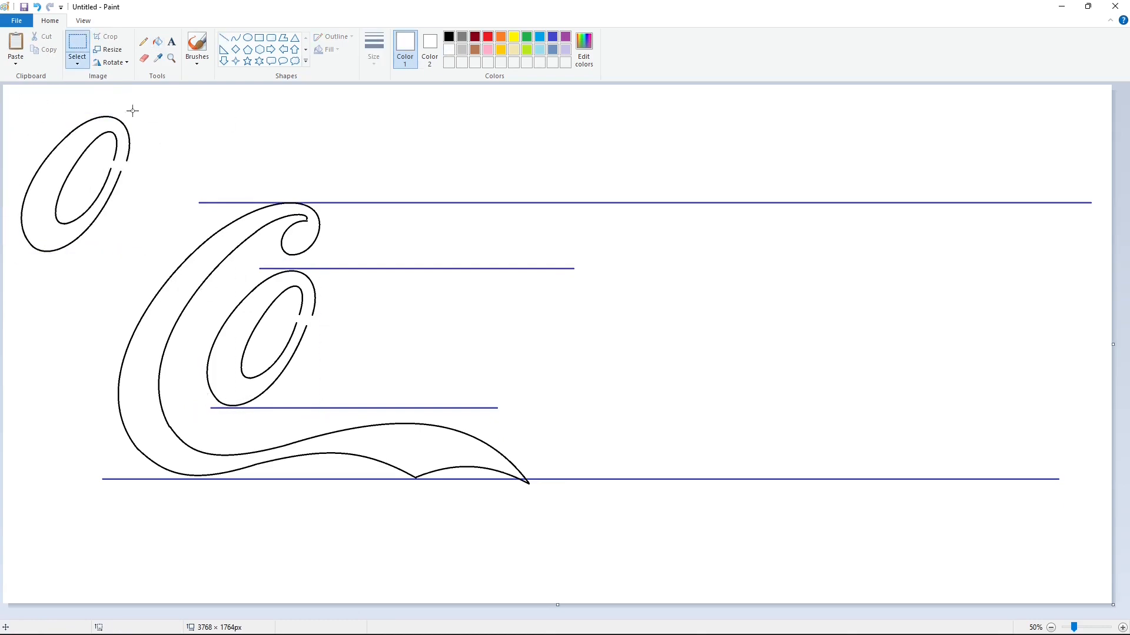
{"action": "left_click_drag", "start_coordinate": [152, 88], "coordinate": [3, 299]}
{"action": "key", "text": "ctrl+c"}
{"action": "key", "text": "ctrl+v"}
{"action": "mouse_move", "coordinate": [69, 197]}
{"action": "left_mouse_down"}
{"action": "mouse_move", "coordinate": [184, 249]}
{"action": "mouse_move", "coordinate": [344, 357]}
{"action": "left_mouse_up"}
{"action": "left_click", "coordinate": [77, 60]}
{"action": "left_click", "coordinate": [112, 176]}
{"action": "key", "text": "ctrl+z"}
Draw a black S-shaped connecting curve from the o's right side up to the top of the lowercase c
{"action": "left_click", "coordinate": [236, 37]}
{"action": "left_click", "coordinate": [449, 36]}
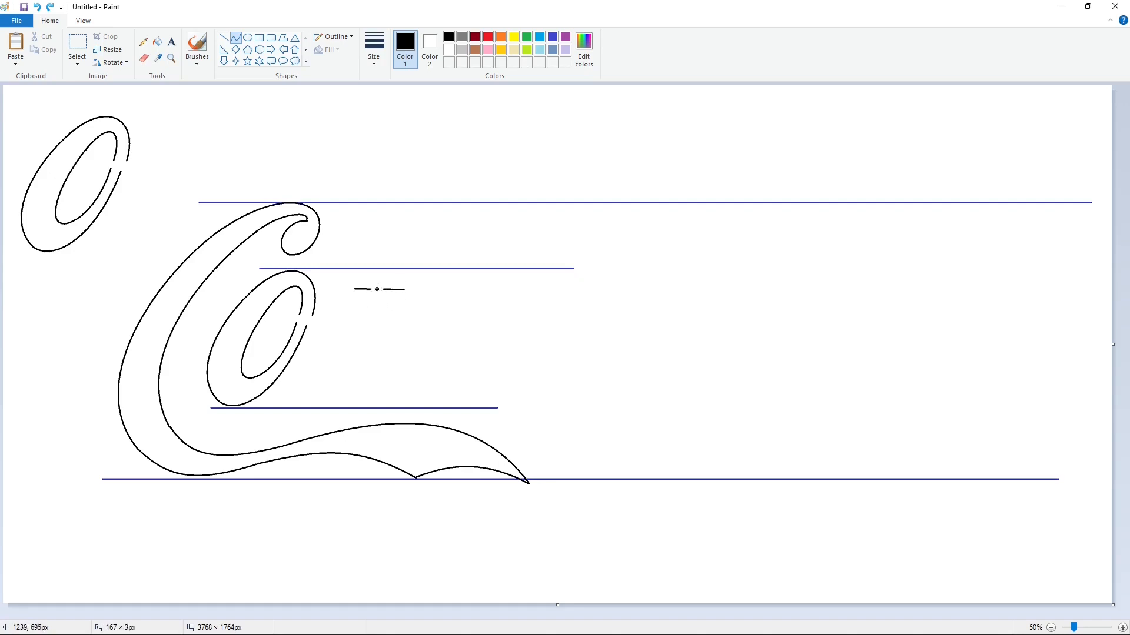
{"action": "left_click_drag", "start_coordinate": [377, 289], "coordinate": [311, 315]}
{"action": "left_click", "coordinate": [325, 316]}
{"action": "left_click", "coordinate": [480, 282]}
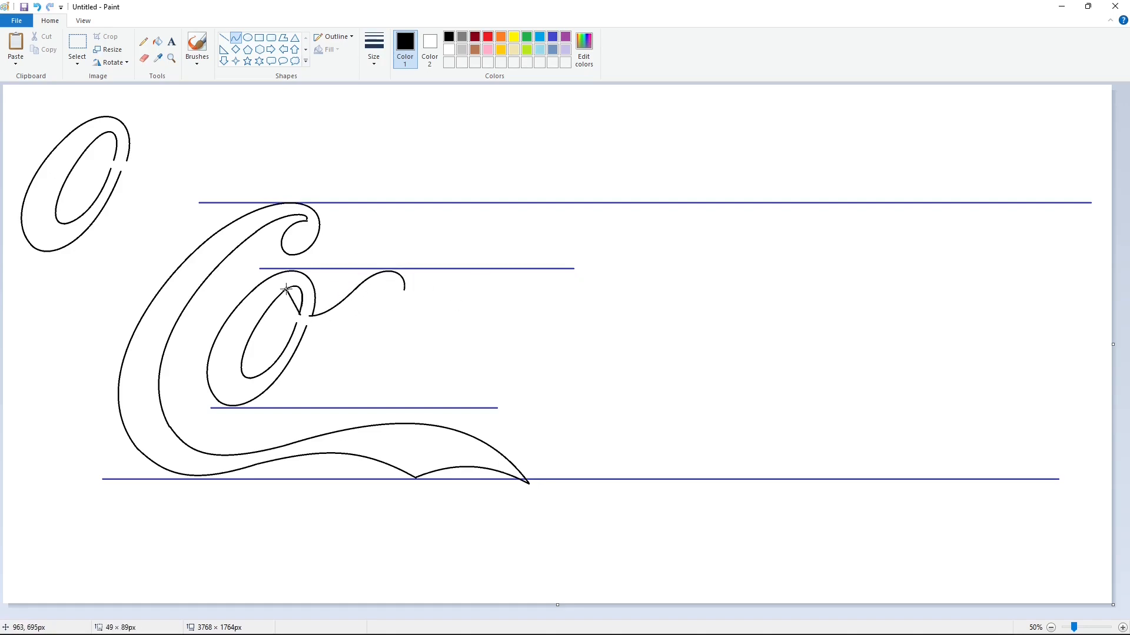
Draw the connecting loop strokes across the o and the curved left edge of the c down toward the lower guideline
{"action": "left_click_drag", "start_coordinate": [269, 308], "coordinate": [322, 327]}
{"action": "left_click", "coordinate": [302, 330]}
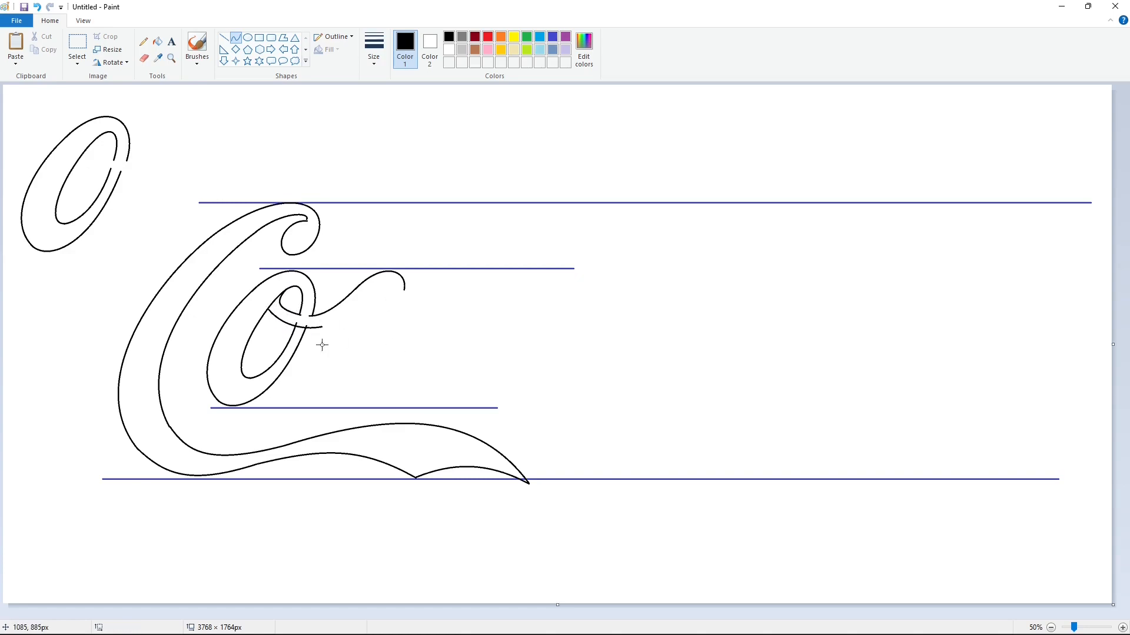
{"action": "left_click_drag", "start_coordinate": [322, 327], "coordinate": [312, 397]}
{"action": "left_click_drag", "start_coordinate": [317, 353], "coordinate": [294, 393]}
Draw the small inward curl that finishes the c's upper terminal
{"action": "left_click_drag", "start_coordinate": [405, 290], "coordinate": [379, 312]}
{"action": "left_click", "coordinate": [385, 313]}
{"action": "left_click", "coordinate": [377, 288]}
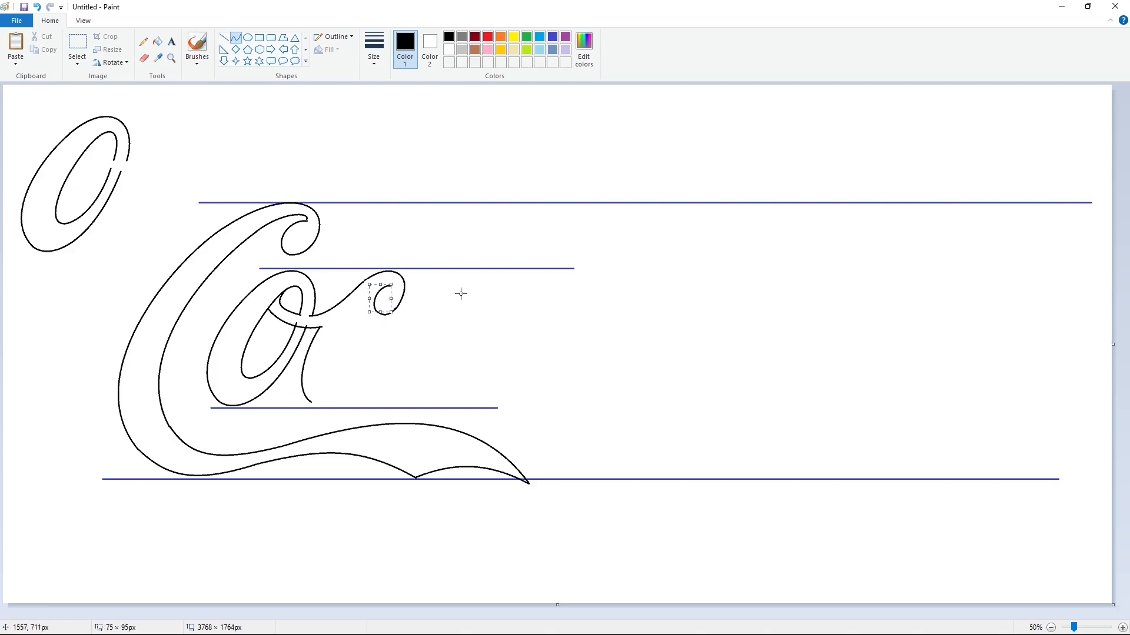
{"action": "left_click", "coordinate": [461, 292]}
Draw the c's inner edge from its curl to the rising exit stroke, and its rounded bottom edge on the guideline
{"action": "left_click_drag", "start_coordinate": [379, 284], "coordinate": [364, 308]}
{"action": "left_click", "coordinate": [341, 333]}
{"action": "left_click_drag", "start_coordinate": [342, 376], "coordinate": [396, 336]}
{"action": "left_click", "coordinate": [327, 368]}
{"action": "left_click", "coordinate": [439, 350]}
{"action": "left_click", "coordinate": [326, 413]}
{"action": "left_click", "coordinate": [353, 405]}
{"action": "left_click", "coordinate": [462, 383]}
{"action": "left_click", "coordinate": [355, 382]}
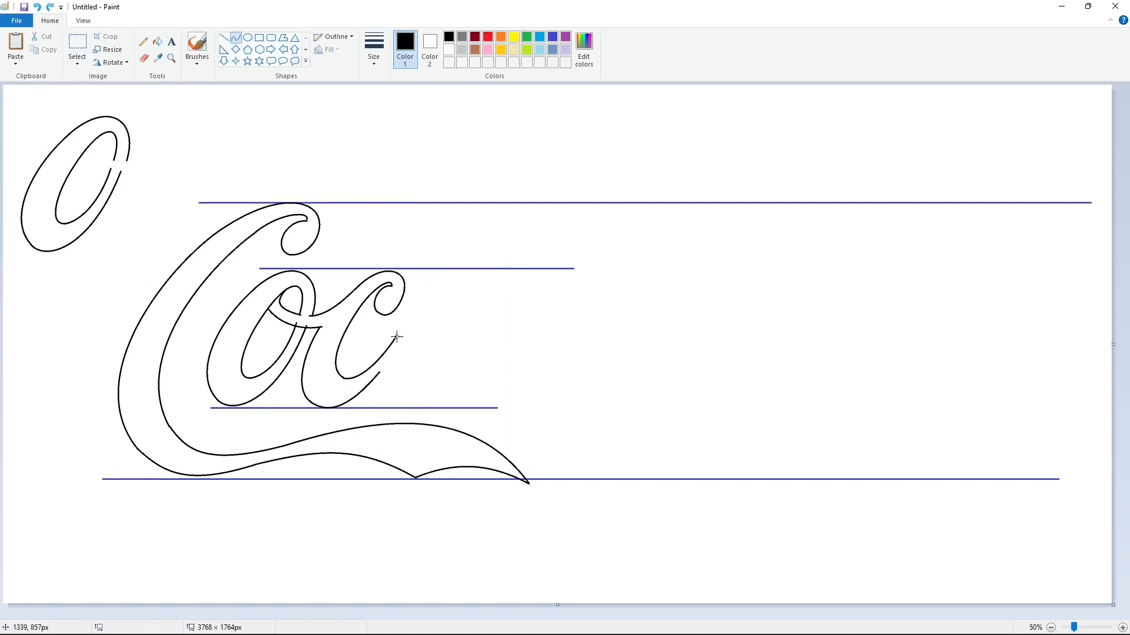
Draw the curve rising from the c over the top of the a, and the rounded bottom of the a's bowl
{"action": "left_click_drag", "start_coordinate": [397, 336], "coordinate": [482, 279]}
{"action": "left_click", "coordinate": [422, 290]}
{"action": "left_click", "coordinate": [458, 256]}
{"action": "left_click", "coordinate": [549, 323]}
{"action": "left_click_drag", "start_coordinate": [379, 372], "coordinate": [428, 383]}
{"action": "left_click", "coordinate": [368, 416]}
{"action": "left_click", "coordinate": [404, 422]}
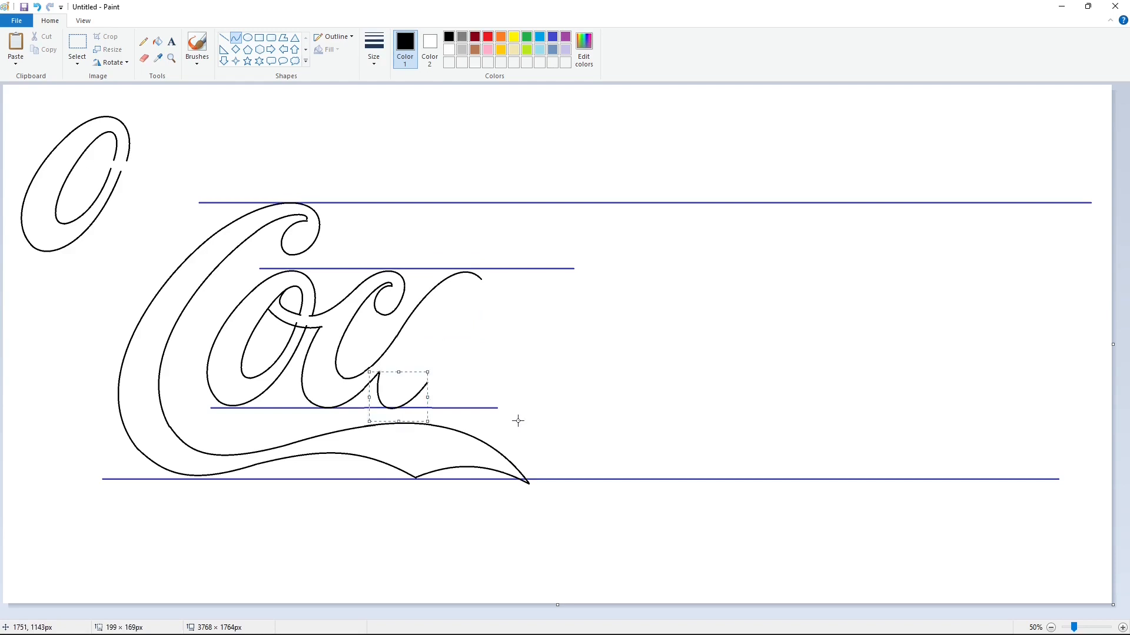
{"action": "left_click", "coordinate": [517, 421]}
Draw the a's slanted straight stem with a flat top, and the curved inner edge at its foot
{"action": "left_click_drag", "start_coordinate": [482, 277], "coordinate": [429, 366]}
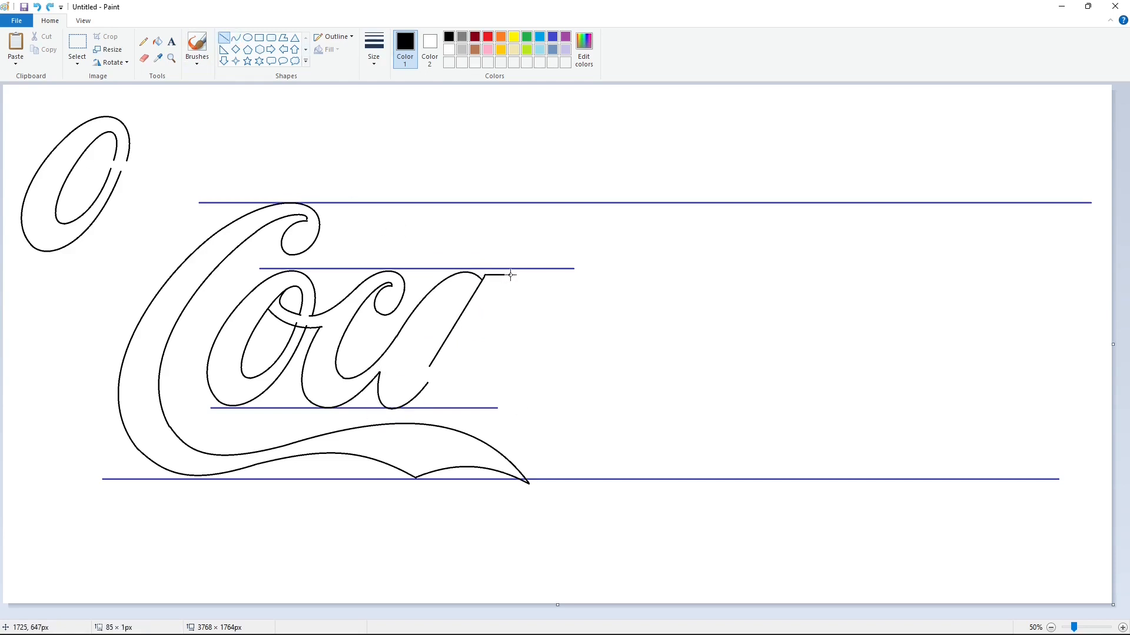
{"action": "mouse_move", "coordinate": [511, 275]}
{"action": "left_mouse_down"}
{"action": "mouse_move", "coordinate": [464, 362]}
{"action": "mouse_move", "coordinate": [494, 343]}
{"action": "left_mouse_up"}
{"action": "left_click", "coordinate": [454, 380]}
{"action": "left_click", "coordinate": [478, 378]}
{"action": "left_click", "coordinate": [564, 378]}
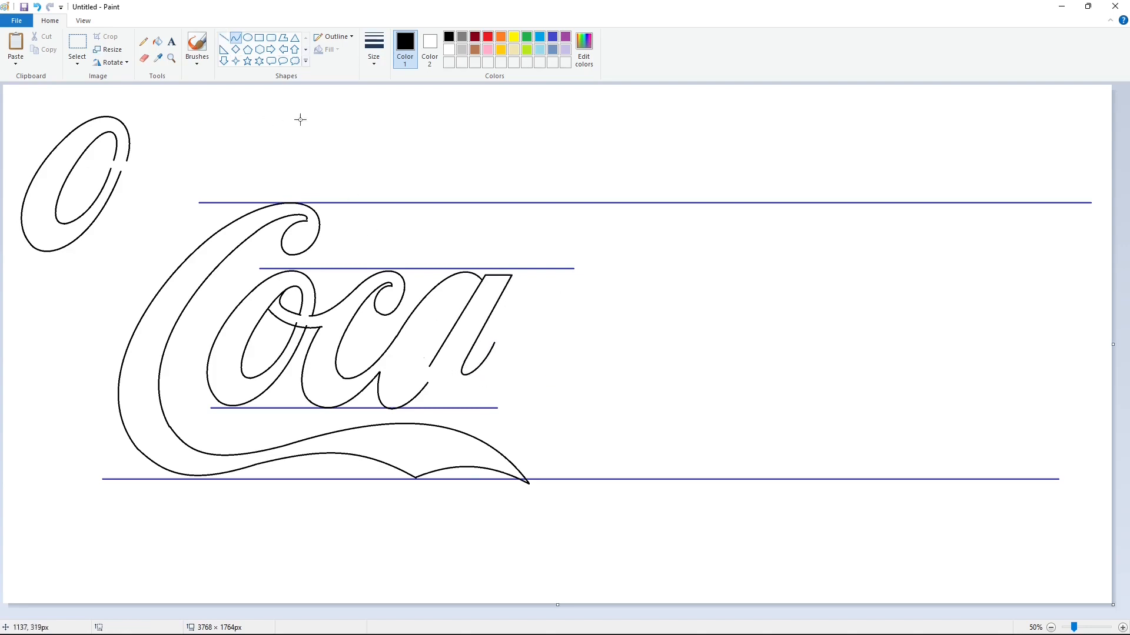
Close the a's exit stroke with a short straight tip and a curved underside on the lower guideline
{"action": "left_click", "coordinate": [223, 37]}
{"action": "left_click", "coordinate": [556, 341]}
{"action": "left_click", "coordinate": [235, 37]}
{"action": "left_click_drag", "start_coordinate": [428, 383], "coordinate": [505, 342]}
{"action": "left_click", "coordinate": [421, 425]}
{"action": "left_click_drag", "start_coordinate": [461, 429], "coordinate": [465, 416]}
{"action": "left_click", "coordinate": [556, 373]}
Draw the curved upper edge of the a's inner opening from the stem down its left side
{"action": "left_click_drag", "start_coordinate": [473, 294], "coordinate": [417, 345]}
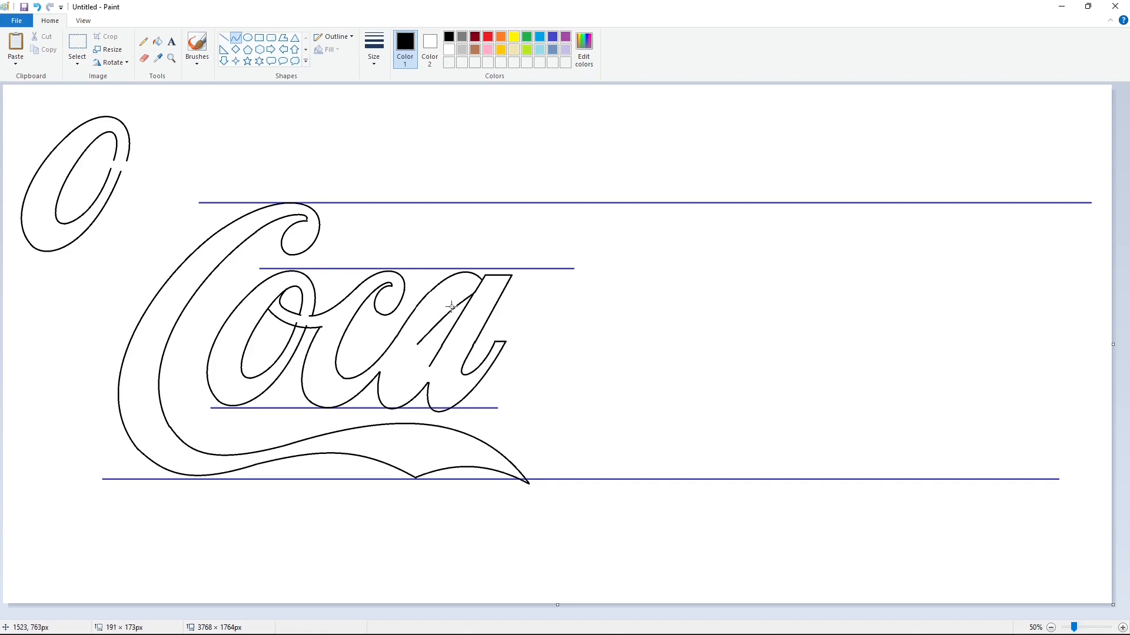
{"action": "left_click", "coordinate": [476, 275]}
{"action": "left_click_drag", "start_coordinate": [450, 287], "coordinate": [442, 286]}
{"action": "left_click", "coordinate": [560, 329]}
Close the bottom of the a's inner opening with curves meeting the stem
{"action": "left_click_drag", "start_coordinate": [417, 344], "coordinate": [434, 358]}
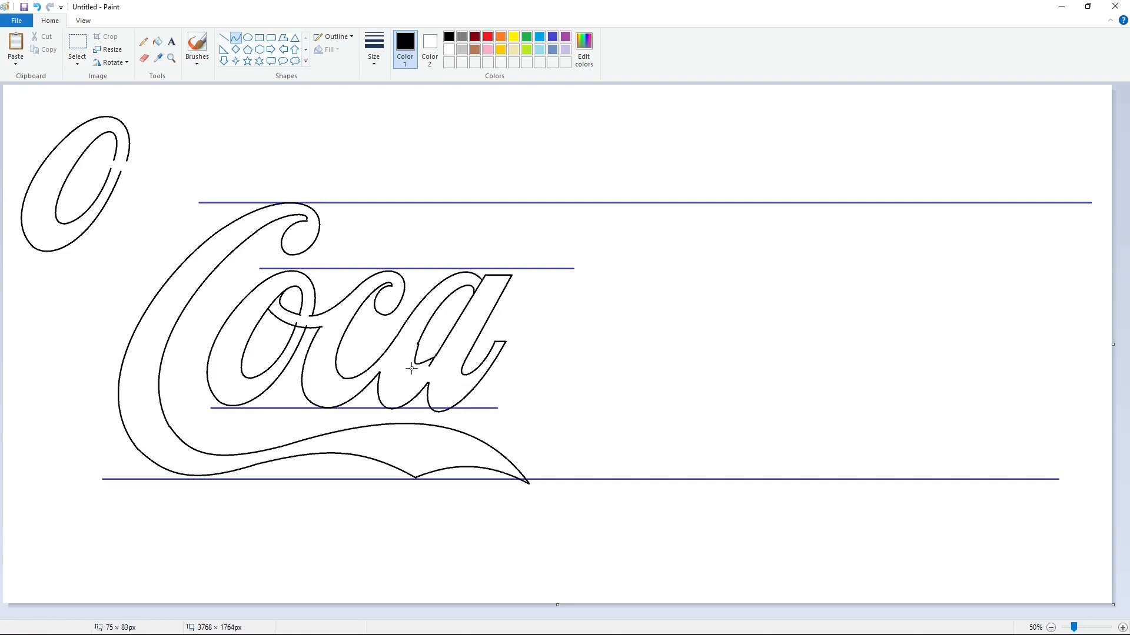
{"action": "left_click", "coordinate": [407, 364]}
{"action": "left_click", "coordinate": [417, 388]}
{"action": "left_click", "coordinate": [499, 370]}
{"action": "left_click", "coordinate": [405, 374]}
{"action": "left_click", "coordinate": [410, 391]}
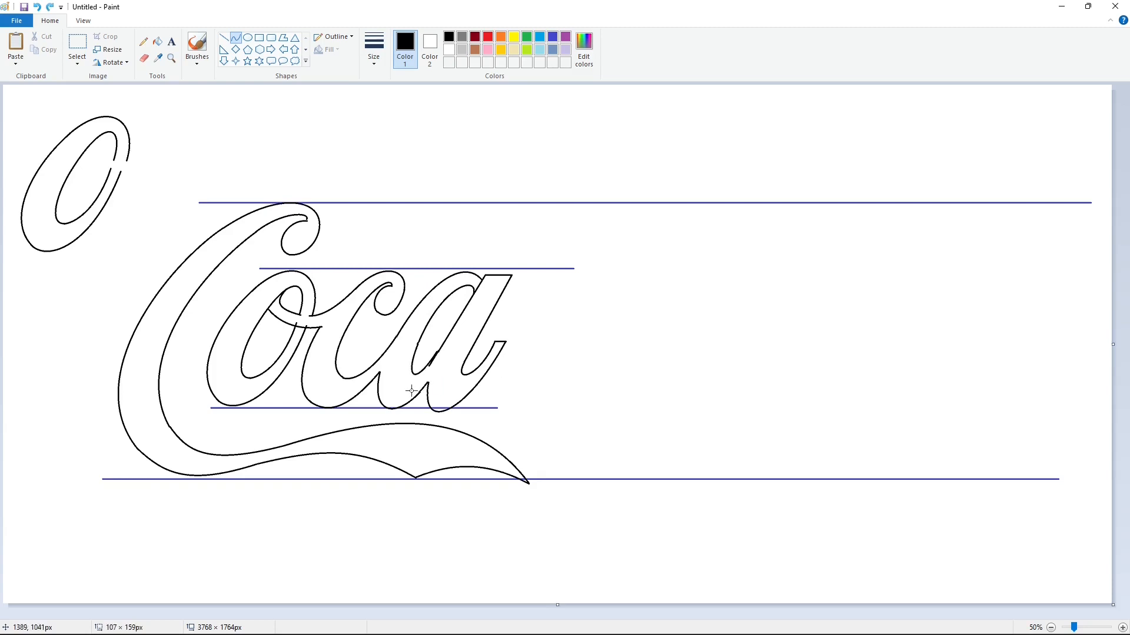
{"action": "left_click", "coordinate": [525, 383]}
Try to place a duplicate of the capital C area to the right of the word Coca
{"action": "left_click", "coordinate": [77, 45]}
{"action": "left_click_drag", "start_coordinate": [404, 166], "coordinate": [94, 560]}
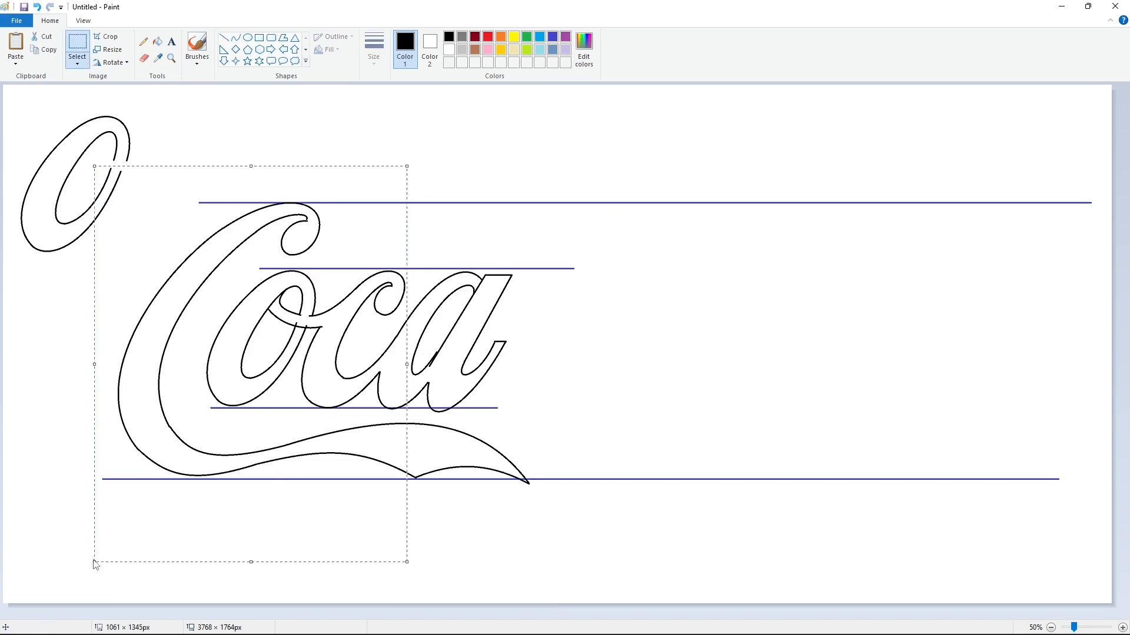
{"action": "mouse_move", "coordinate": [249, 374]}
{"action": "left_mouse_down"}
{"action": "mouse_move", "coordinate": [157, 293]}
{"action": "mouse_move", "coordinate": [558, 371]}
{"action": "mouse_move", "coordinate": [644, 375]}
{"action": "left_mouse_up"}
{"action": "key", "text": "Delete"}
Draw the second capital C's outer left edge with curves from the upper guideline down to the lower guideline
{"action": "left_click", "coordinate": [235, 37]}
{"action": "left_click_drag", "start_coordinate": [726, 218], "coordinate": [550, 329]}
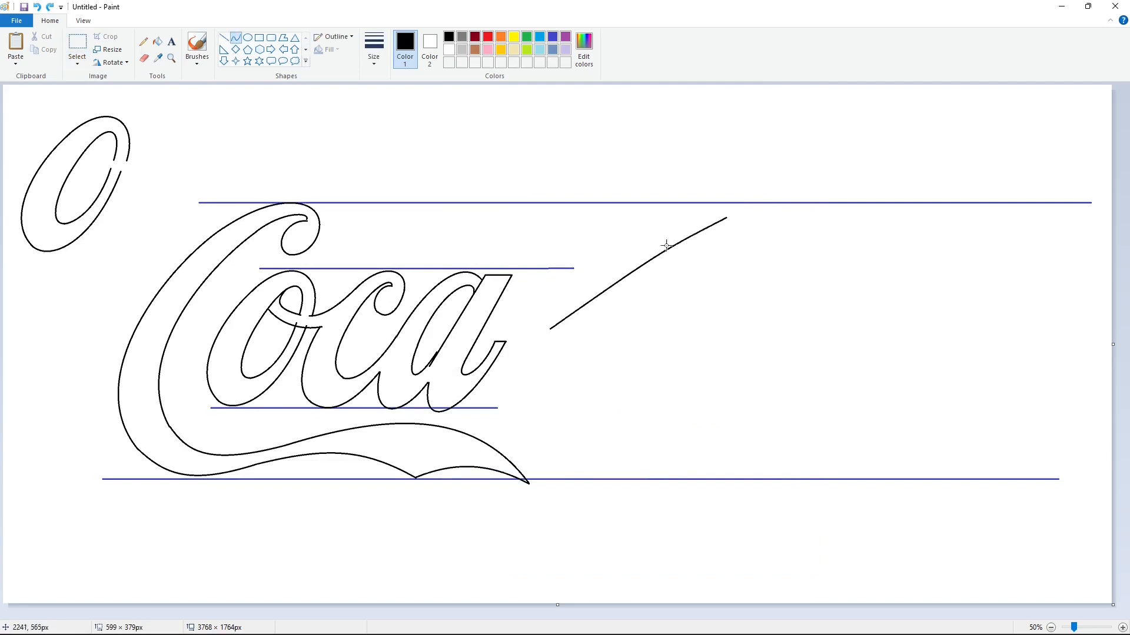
{"action": "mouse_move", "coordinate": [666, 242]}
{"action": "left_mouse_down"}
{"action": "mouse_move", "coordinate": [630, 206]}
{"action": "mouse_move", "coordinate": [620, 212]}
{"action": "left_mouse_up"}
{"action": "left_click_drag", "start_coordinate": [550, 330], "coordinate": [550, 478]}
{"action": "left_click_drag", "start_coordinate": [549, 434], "coordinate": [518, 394]}
{"action": "left_click_drag", "start_coordinate": [509, 474], "coordinate": [501, 452]}
{"action": "left_click", "coordinate": [614, 413]}
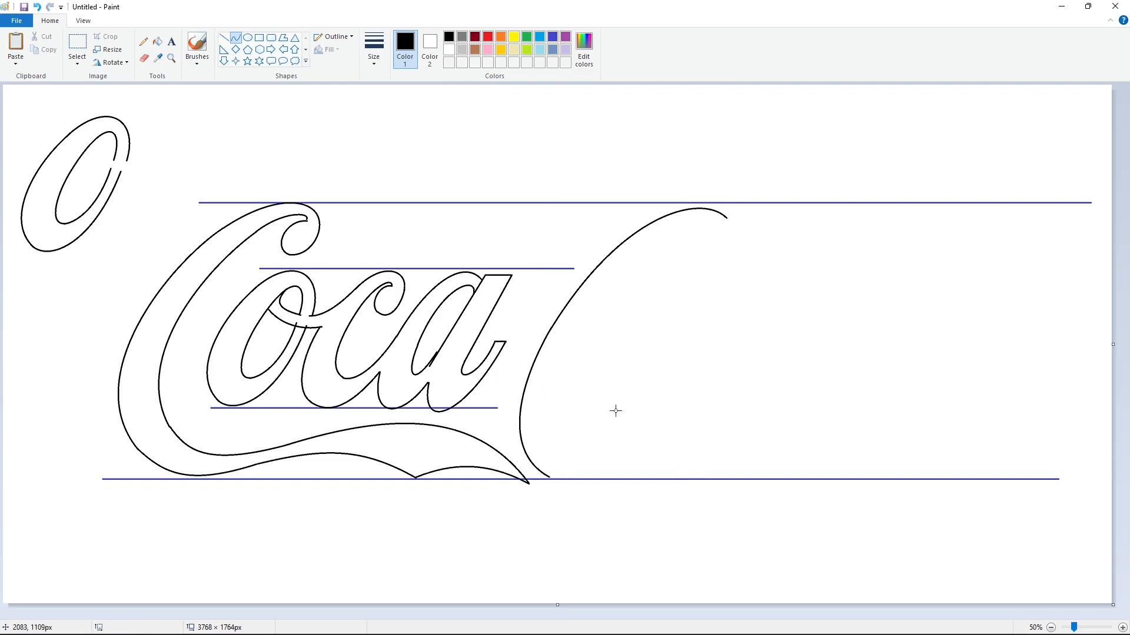
{"action": "left_click_drag", "start_coordinate": [556, 477], "coordinate": [659, 416]}
{"action": "mouse_move", "coordinate": [606, 448]}
{"action": "left_mouse_down"}
{"action": "mouse_move", "coordinate": [580, 481]}
{"action": "mouse_move", "coordinate": [623, 481]}
{"action": "left_mouse_up"}
{"action": "left_click", "coordinate": [707, 495]}
{"action": "key", "text": "ctrl+z"}
{"action": "key", "text": "ctrl+z"}
Draw the second C's rounded outer bottom along the lower guideline and curving up to its right end
{"action": "mouse_move", "coordinate": [551, 478]}
{"action": "left_mouse_down"}
{"action": "mouse_move", "coordinate": [588, 468]}
{"action": "mouse_move", "coordinate": [662, 404]}
{"action": "left_mouse_up"}
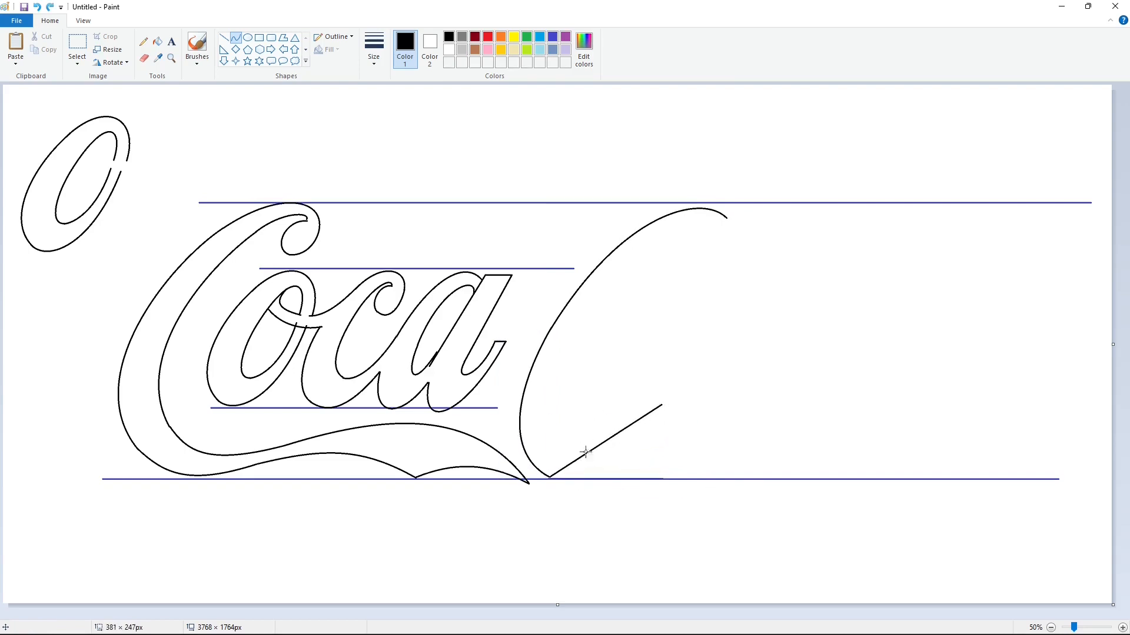
{"action": "left_click_drag", "start_coordinate": [585, 456], "coordinate": [577, 489]}
{"action": "left_click_drag", "start_coordinate": [615, 478], "coordinate": [627, 476]}
{"action": "left_click", "coordinate": [706, 484]}
Draw the second C's inner edge with curves from its upper end down to the inside of the bowl
{"action": "mouse_move", "coordinate": [716, 224]}
{"action": "left_mouse_down"}
{"action": "mouse_move", "coordinate": [584, 347]}
{"action": "mouse_move", "coordinate": [689, 213]}
{"action": "left_mouse_up"}
{"action": "left_click_drag", "start_coordinate": [641, 259], "coordinate": [644, 240]}
{"action": "left_click", "coordinate": [757, 336]}
{"action": "left_click_drag", "start_coordinate": [584, 345], "coordinate": [585, 463]}
{"action": "left_click_drag", "start_coordinate": [579, 406], "coordinate": [561, 397]}
{"action": "mouse_move", "coordinate": [557, 441]}
{"action": "left_mouse_down"}
{"action": "mouse_move", "coordinate": [548, 457]}
{"action": "mouse_move", "coordinate": [653, 367]}
{"action": "left_mouse_up"}
{"action": "left_click", "coordinate": [786, 443]}
{"action": "left_click_drag", "start_coordinate": [636, 435], "coordinate": [622, 459]}
{"action": "left_click_drag", "start_coordinate": [649, 417], "coordinate": [662, 413]}
{"action": "key", "text": "ctrl+z"}
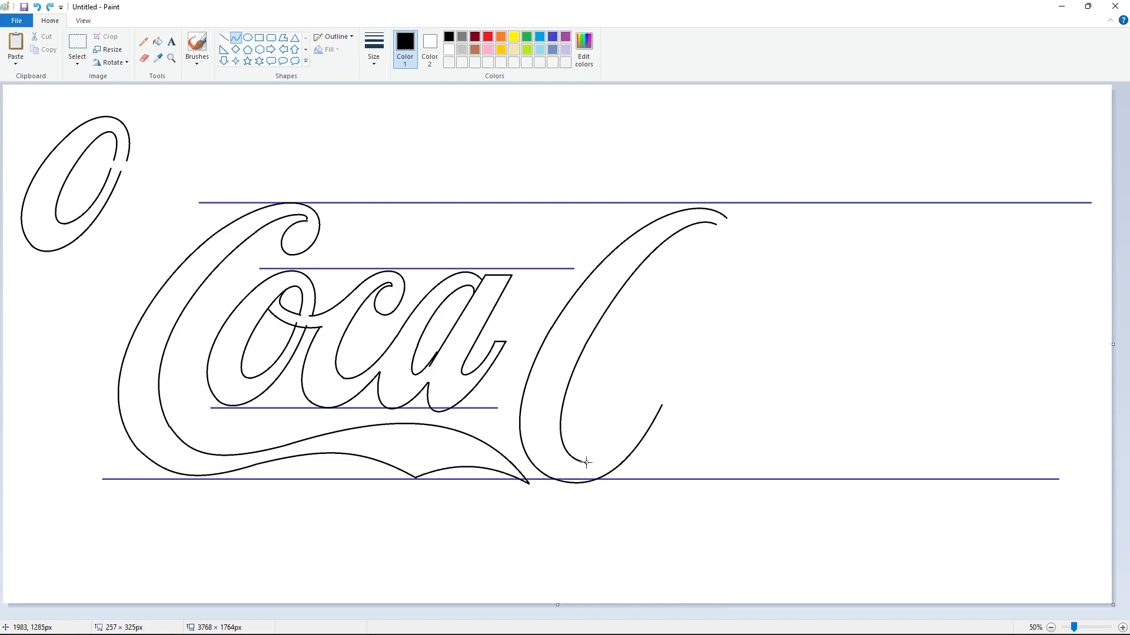
Draw the inner bottom curve of the second C's bowl, rising toward the right side of its lower curl
{"action": "left_click_drag", "start_coordinate": [587, 463], "coordinate": [654, 371]}
{"action": "left_click_drag", "start_coordinate": [601, 443], "coordinate": [612, 465]}
{"action": "left_click_drag", "start_coordinate": [650, 419], "coordinate": [661, 417]}
{"action": "left_click", "coordinate": [736, 437]}
{"action": "left_click_drag", "start_coordinate": [633, 376], "coordinate": [608, 359]}
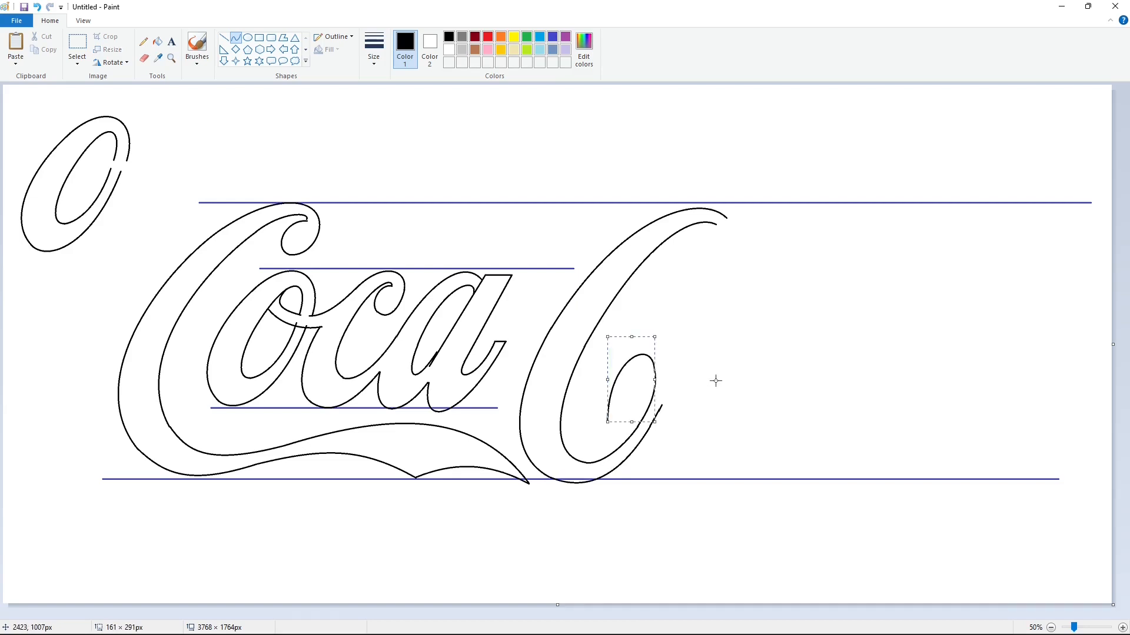
{"action": "left_click", "coordinate": [716, 382]}
{"action": "key", "text": "ctrl+z"}
Draw the arched inner hook of the second C's lower curl, ending inside the bowl
{"action": "left_click_drag", "start_coordinate": [608, 421], "coordinate": [608, 422]}
{"action": "left_click_drag", "start_coordinate": [641, 366], "coordinate": [609, 371]}
{"action": "left_click", "coordinate": [711, 378]}
{"action": "left_click_drag", "start_coordinate": [662, 405], "coordinate": [628, 344]}
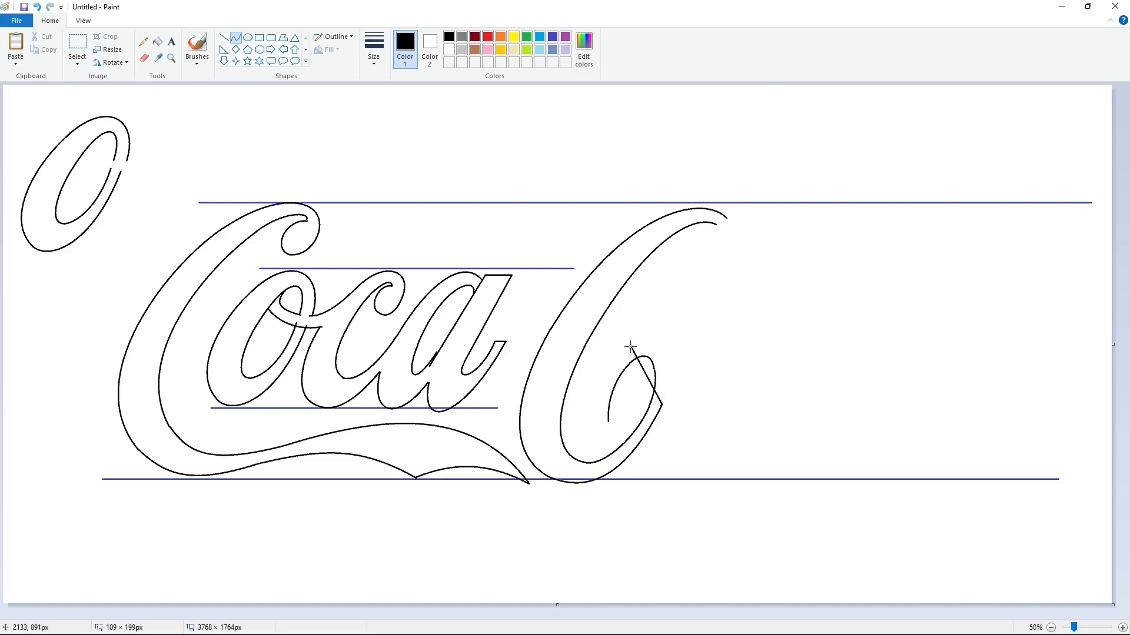
{"action": "mouse_move", "coordinate": [649, 384]}
{"action": "left_mouse_down"}
{"action": "mouse_move", "coordinate": [671, 375]}
{"action": "mouse_move", "coordinate": [662, 333]}
{"action": "left_mouse_up"}
{"action": "left_click", "coordinate": [732, 380]}
{"action": "key", "text": "ctrl+z"}
{"action": "left_click_drag", "start_coordinate": [652, 382], "coordinate": [628, 344]}
{"action": "left_click_drag", "start_coordinate": [650, 383], "coordinate": [677, 375]}
{"action": "left_click_drag", "start_coordinate": [666, 348], "coordinate": [660, 337]}
{"action": "left_click", "coordinate": [755, 411]}
{"action": "key", "text": "ctrl+z"}
Draw the outer right side and rounded top of the second C's lower curl
{"action": "left_click_drag", "start_coordinate": [658, 380], "coordinate": [625, 344]}
{"action": "left_click_drag", "start_coordinate": [648, 378], "coordinate": [675, 375]}
{"action": "mouse_move", "coordinate": [663, 347]}
{"action": "left_mouse_down"}
{"action": "mouse_move", "coordinate": [657, 333]}
{"action": "mouse_move", "coordinate": [572, 451]}
{"action": "left_mouse_up"}
{"action": "left_click_drag", "start_coordinate": [606, 389], "coordinate": [570, 395]}
{"action": "left_click", "coordinate": [670, 397]}
{"action": "key", "text": "ctrl+z"}
Draw the left edge of the second C's lower curl down to a point inside the bowl
{"action": "left_click_drag", "start_coordinate": [624, 345], "coordinate": [573, 450]}
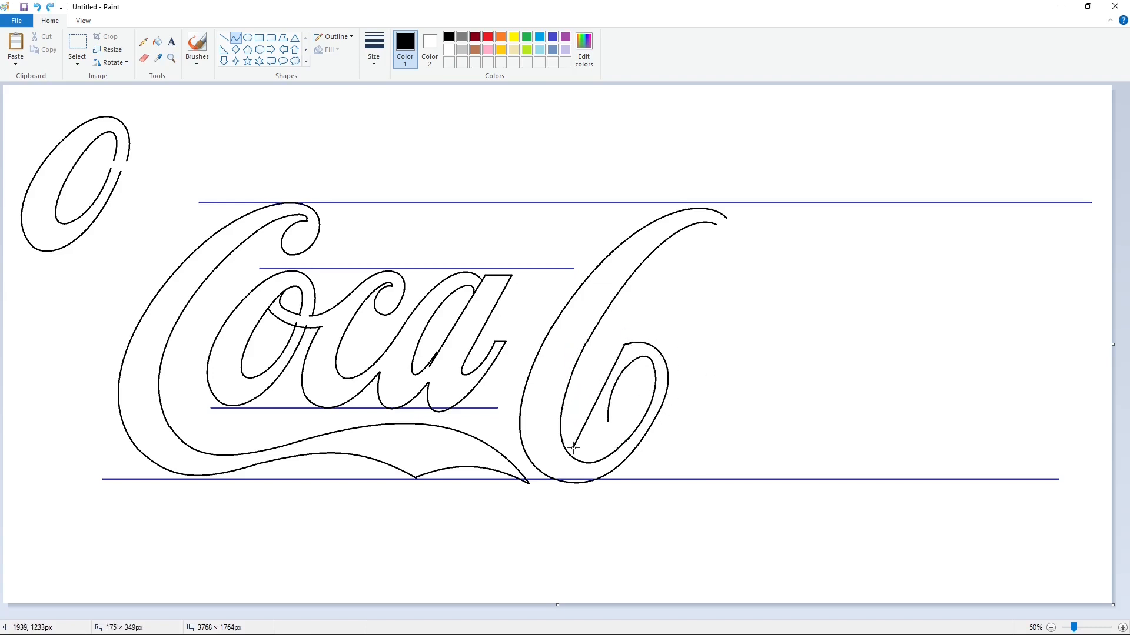
{"action": "left_click_drag", "start_coordinate": [597, 381], "coordinate": [591, 360]}
{"action": "left_click_drag", "start_coordinate": [582, 402], "coordinate": [568, 403]}
{"action": "left_click", "coordinate": [756, 409]}
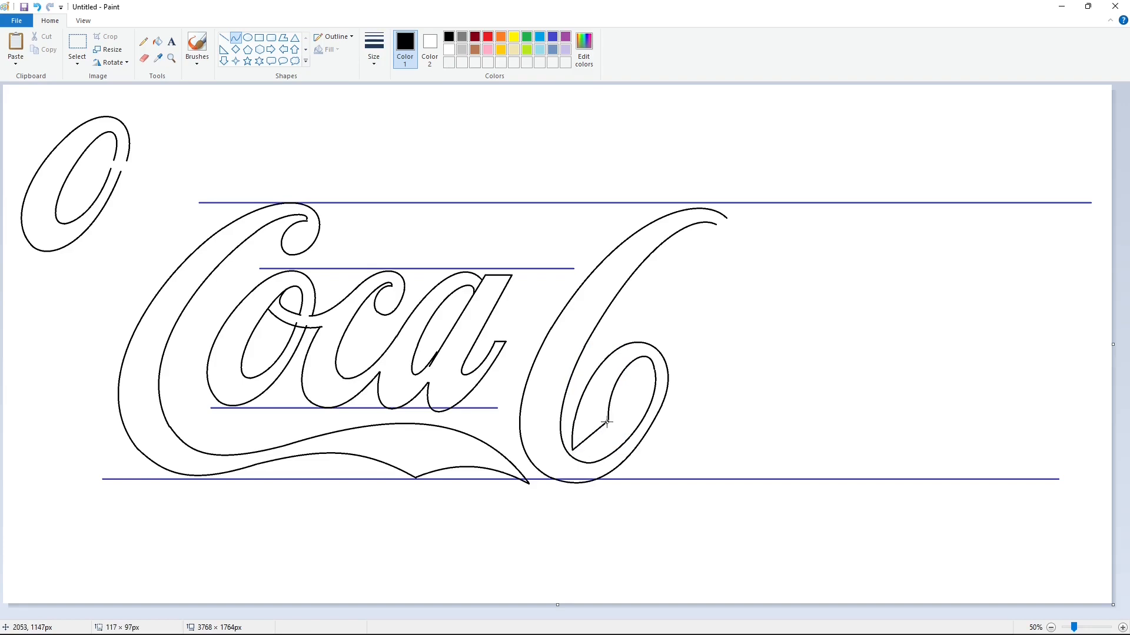
Draw a rectangle about 157 × 109 px between the a and the second C and color it purple
{"action": "left_click", "coordinate": [259, 37]}
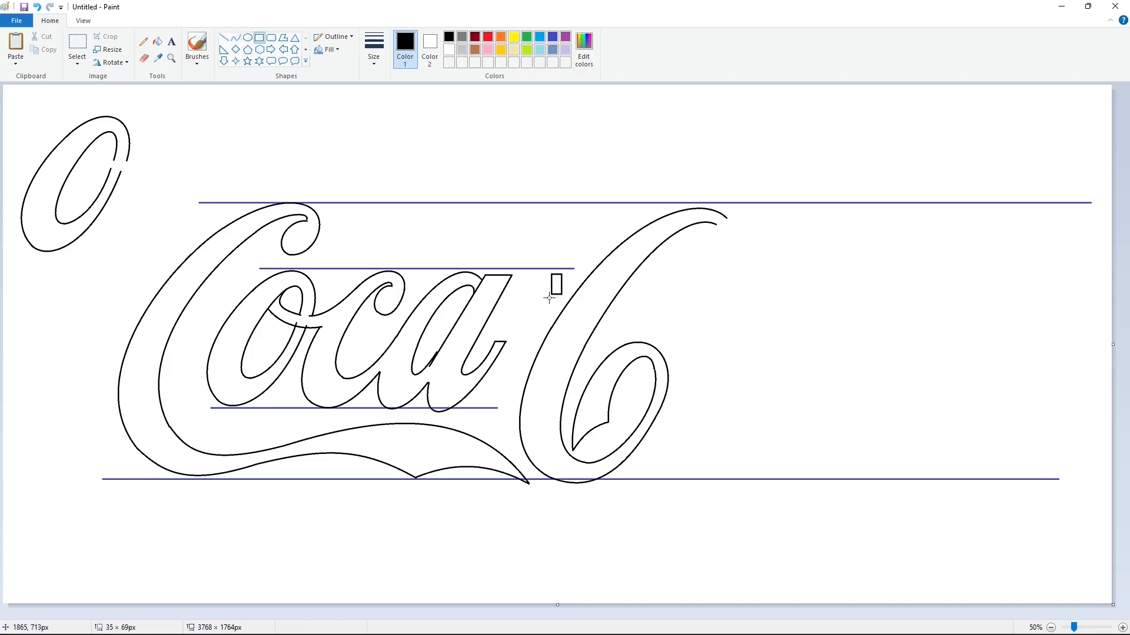
{"action": "left_click_drag", "start_coordinate": [549, 298], "coordinate": [511, 306]}
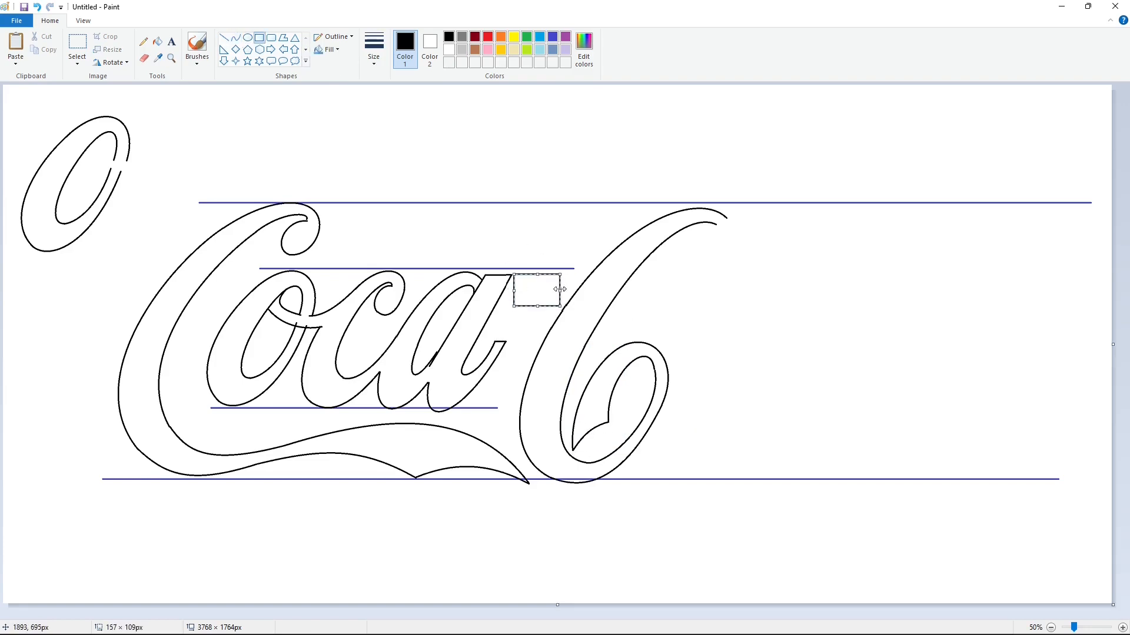
{"action": "left_click", "coordinate": [593, 305]}
{"action": "left_click", "coordinate": [157, 42]}
{"action": "left_click", "coordinate": [537, 290]}
{"action": "left_click", "coordinate": [566, 36]}
{"action": "left_click", "coordinate": [537, 290]}
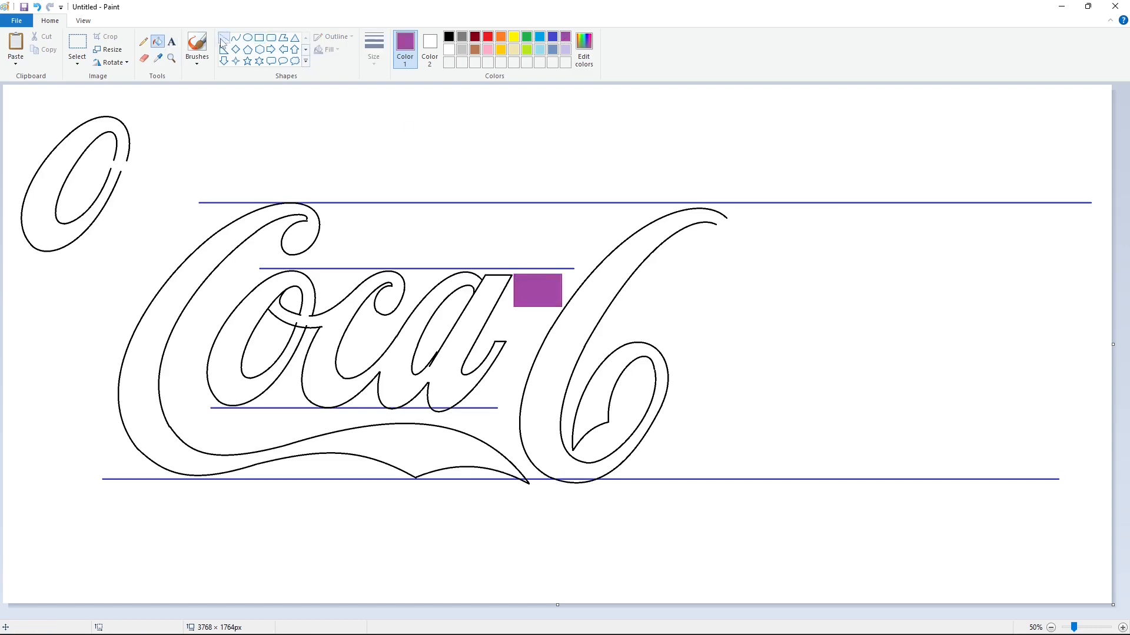
Cut the purple rectangle's two ends with parallel slanted white lines to shape the hyphen
{"action": "left_click", "coordinate": [224, 37]}
{"action": "left_click", "coordinate": [449, 50]}
{"action": "mouse_move", "coordinate": [529, 269]}
{"action": "left_mouse_down"}
{"action": "mouse_move", "coordinate": [506, 318]}
{"action": "mouse_move", "coordinate": [541, 316]}
{"action": "left_mouse_up"}
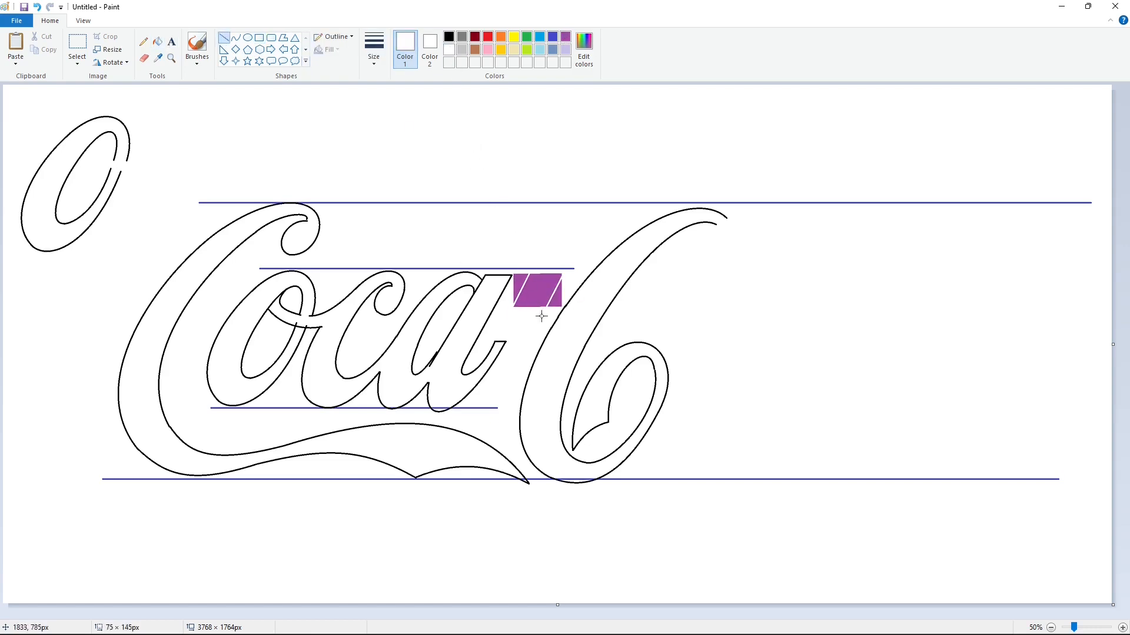
{"action": "left_click", "coordinate": [663, 304]}
Fill the hyphen's middle parallelogram black and the leftover purple corners white
{"action": "left_click", "coordinate": [157, 41]}
{"action": "left_click", "coordinate": [449, 37]}
{"action": "left_click", "coordinate": [537, 291]}
{"action": "left_click", "coordinate": [449, 49]}
{"action": "left_click", "coordinate": [519, 285]}
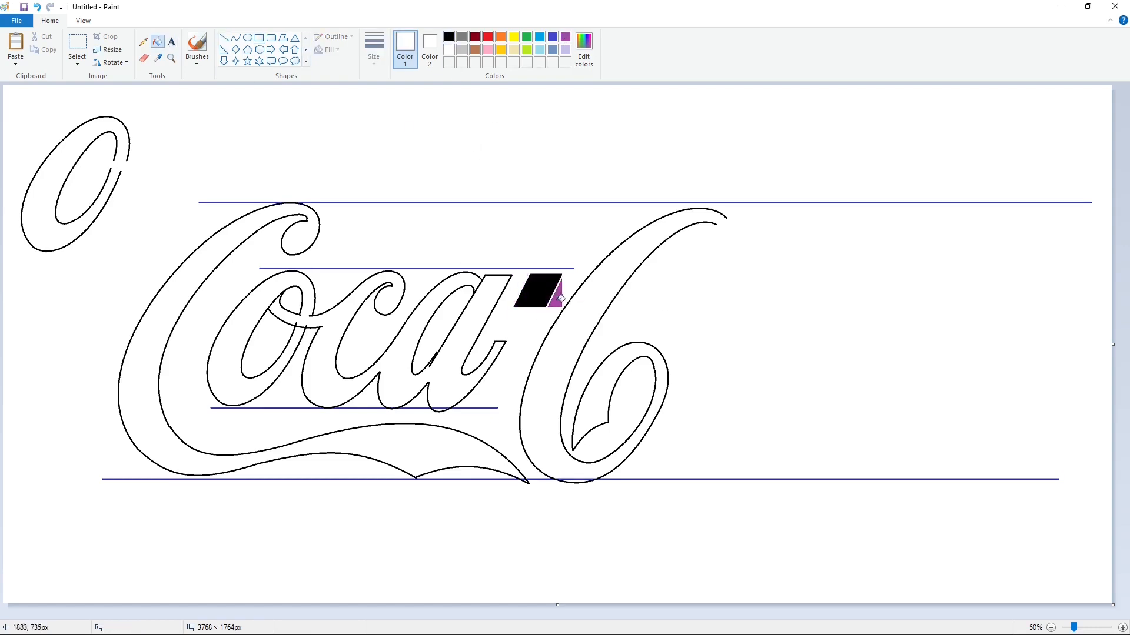
{"action": "left_click", "coordinate": [235, 37]}
{"action": "left_click", "coordinate": [449, 36]}
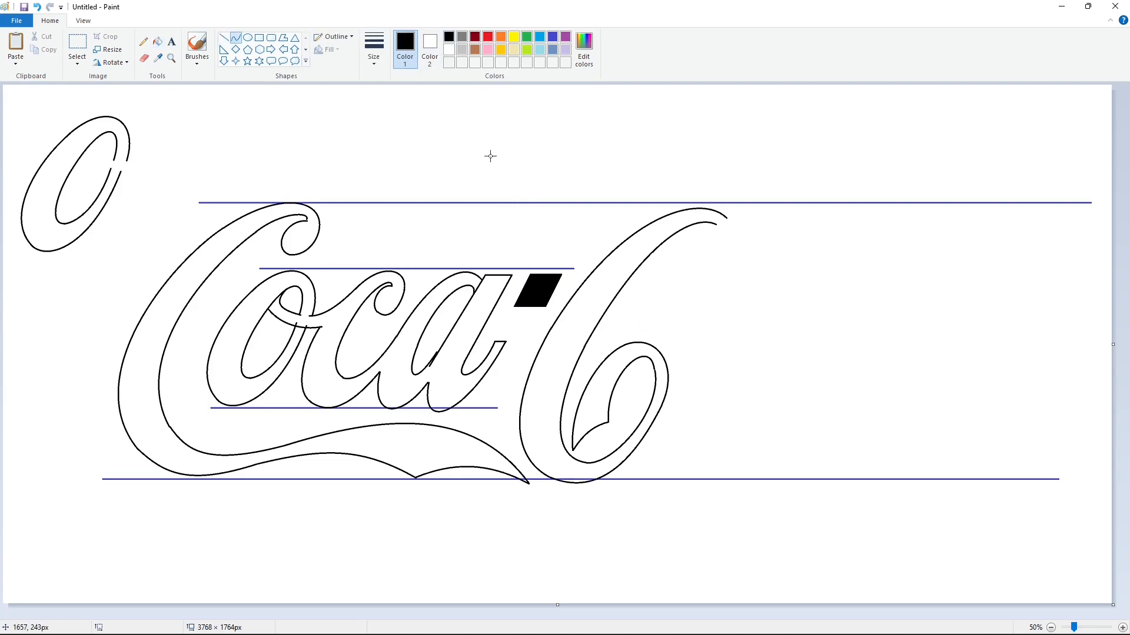
Place a copy of the loose o on the lower guideline just right of the second C
{"action": "left_click", "coordinate": [77, 42]}
{"action": "left_click_drag", "start_coordinate": [4, 101], "coordinate": [149, 277]}
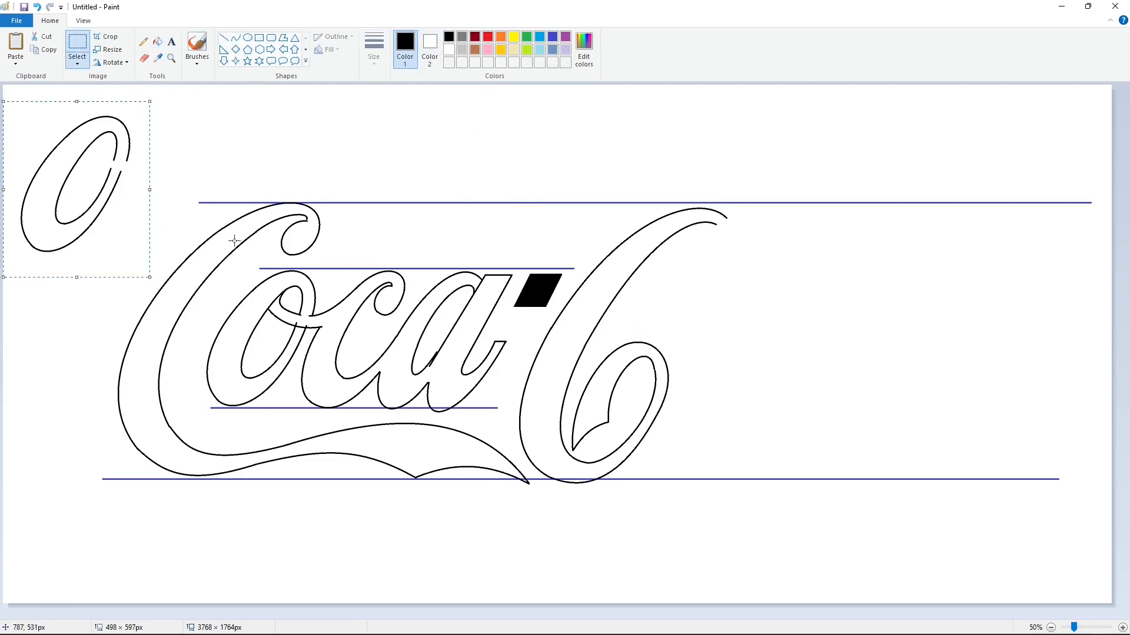
{"action": "key", "text": "ctrl+c"}
{"action": "key", "text": "ctrl+v"}
{"action": "left_click_drag", "start_coordinate": [86, 174], "coordinate": [726, 421]}
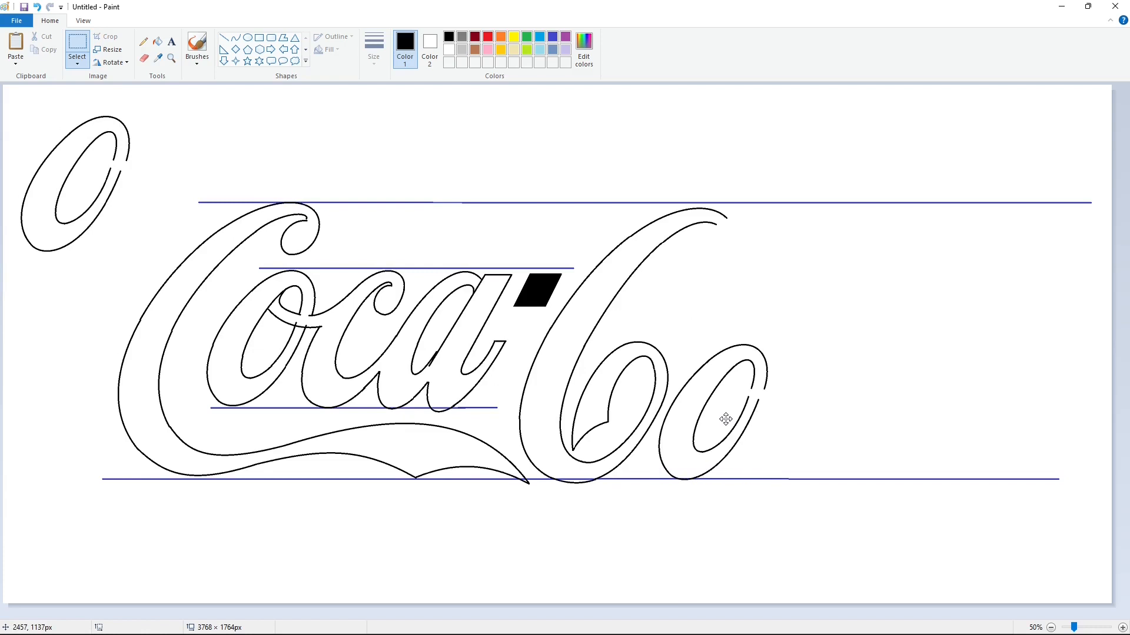
{"action": "left_click", "coordinate": [877, 419]}
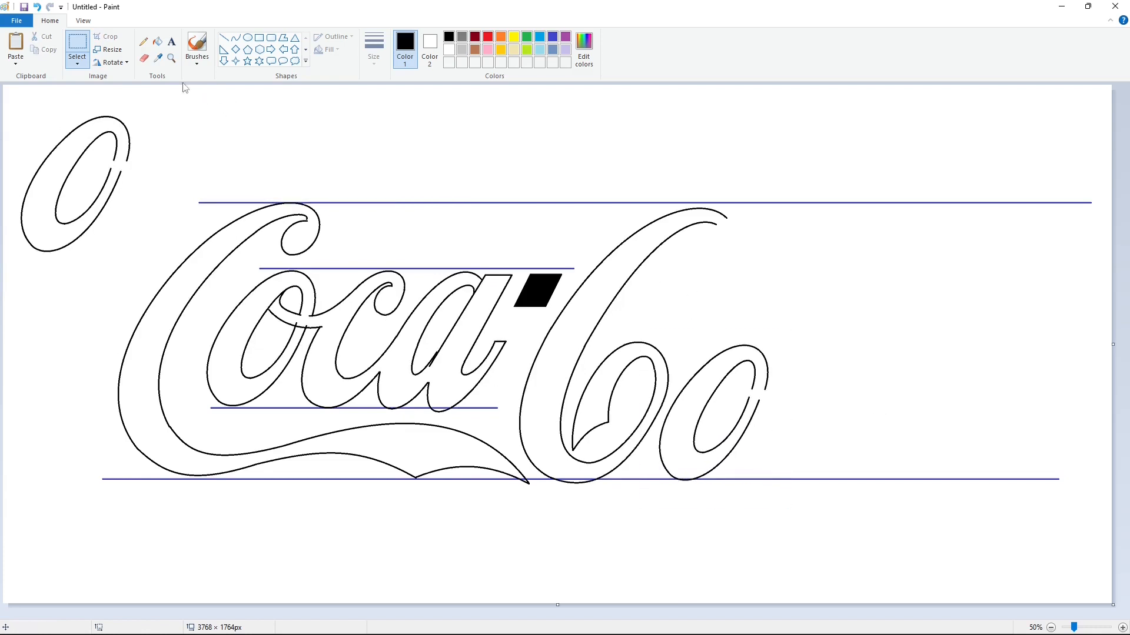
Draw the hooked outer top of the l at the upper guideline
{"action": "left_click", "coordinate": [236, 38]}
{"action": "left_click_drag", "start_coordinate": [940, 236], "coordinate": [932, 191]}
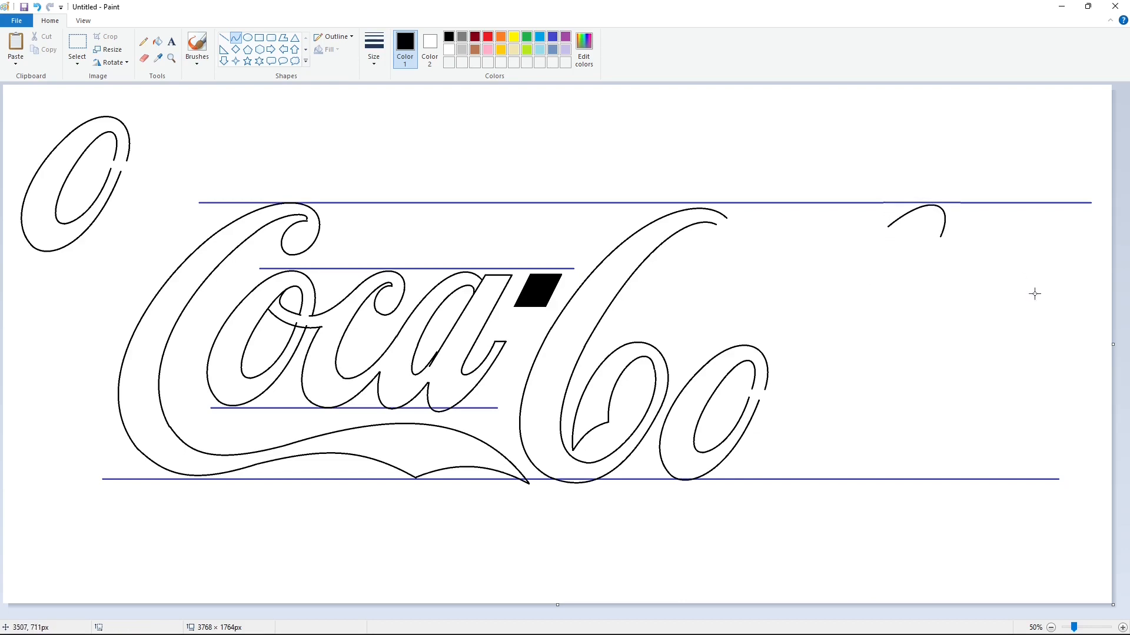
{"action": "left_click_drag", "start_coordinate": [888, 227], "coordinate": [759, 443]}
{"action": "left_click_drag", "start_coordinate": [852, 287], "coordinate": [841, 272]}
{"action": "key", "text": "ctrl+z"}
Draw the l's long curved left edge down from its hook and round its bottom at the lower guideline
{"action": "left_click_drag", "start_coordinate": [883, 235], "coordinate": [760, 447]}
{"action": "left_click_drag", "start_coordinate": [851, 286], "coordinate": [840, 269]}
{"action": "left_click_drag", "start_coordinate": [803, 346], "coordinate": [775, 352]}
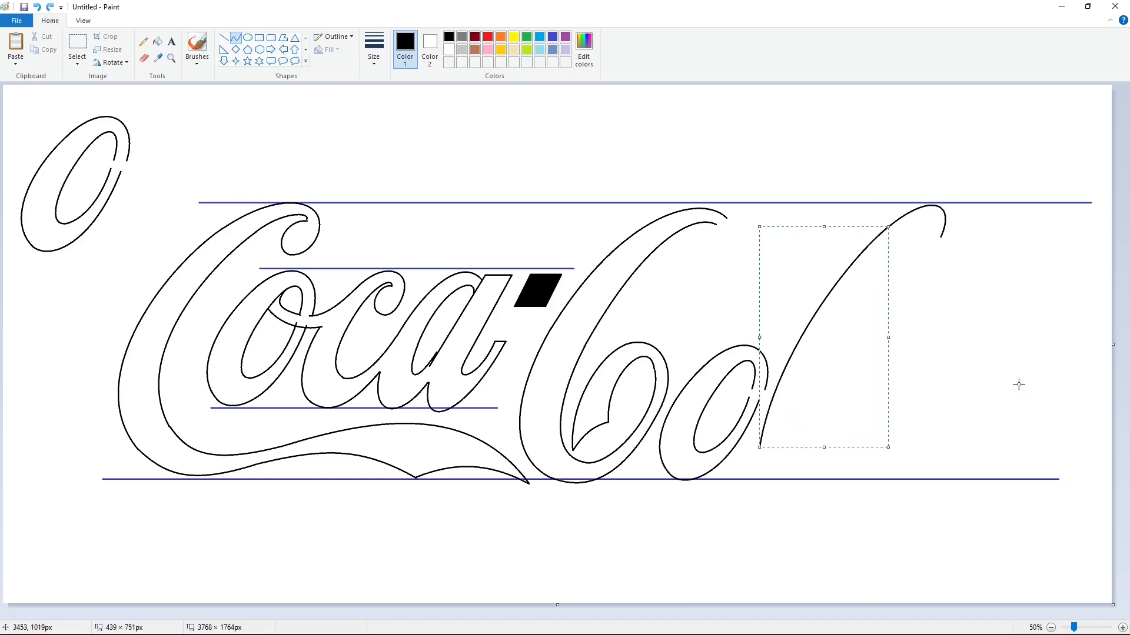
{"action": "left_click", "coordinate": [1019, 386]}
{"action": "left_click_drag", "start_coordinate": [764, 475], "coordinate": [783, 499]}
{"action": "left_click", "coordinate": [936, 467]}
Draw the second o's curved crossing strokes that connect it to the l
{"action": "left_click_drag", "start_coordinate": [779, 384], "coordinate": [754, 399]}
{"action": "mouse_move", "coordinate": [736, 385]}
{"action": "left_mouse_down"}
{"action": "mouse_move", "coordinate": [724, 383]}
{"action": "mouse_move", "coordinate": [734, 371]}
{"action": "mouse_move", "coordinate": [722, 383]}
{"action": "mouse_move", "coordinate": [759, 402]}
{"action": "left_mouse_up"}
{"action": "key", "text": "ctrl+z"}
{"action": "left_click", "coordinate": [831, 400]}
{"action": "left_click_drag", "start_coordinate": [734, 395], "coordinate": [730, 397]}
{"action": "left_click", "coordinate": [830, 400]}
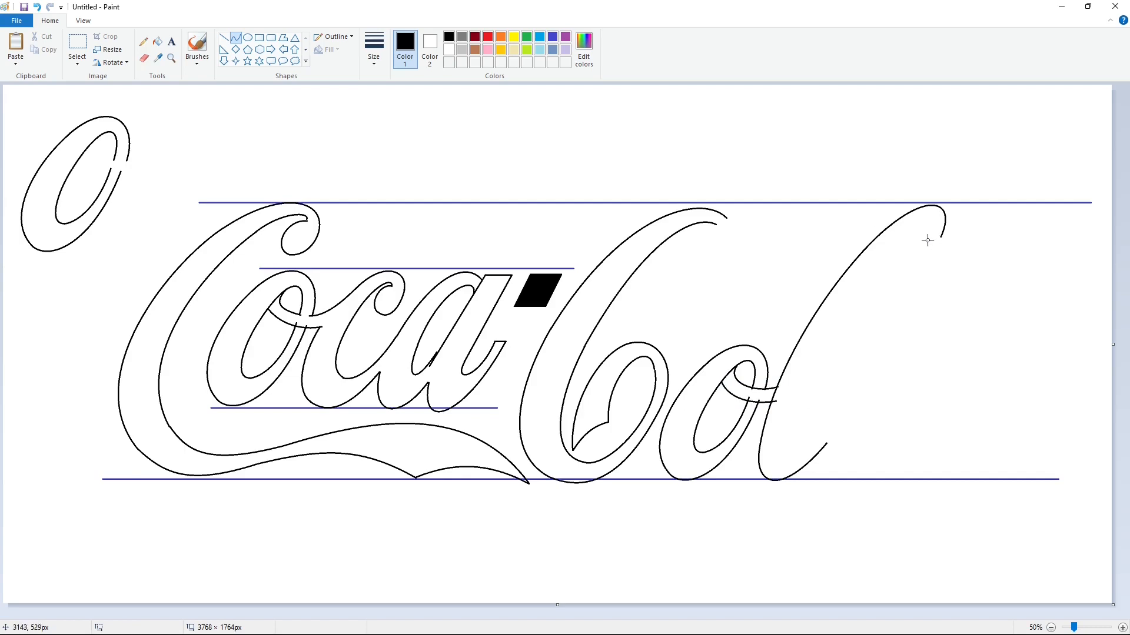
{"action": "left_click_drag", "start_coordinate": [911, 227], "coordinate": [796, 429]}
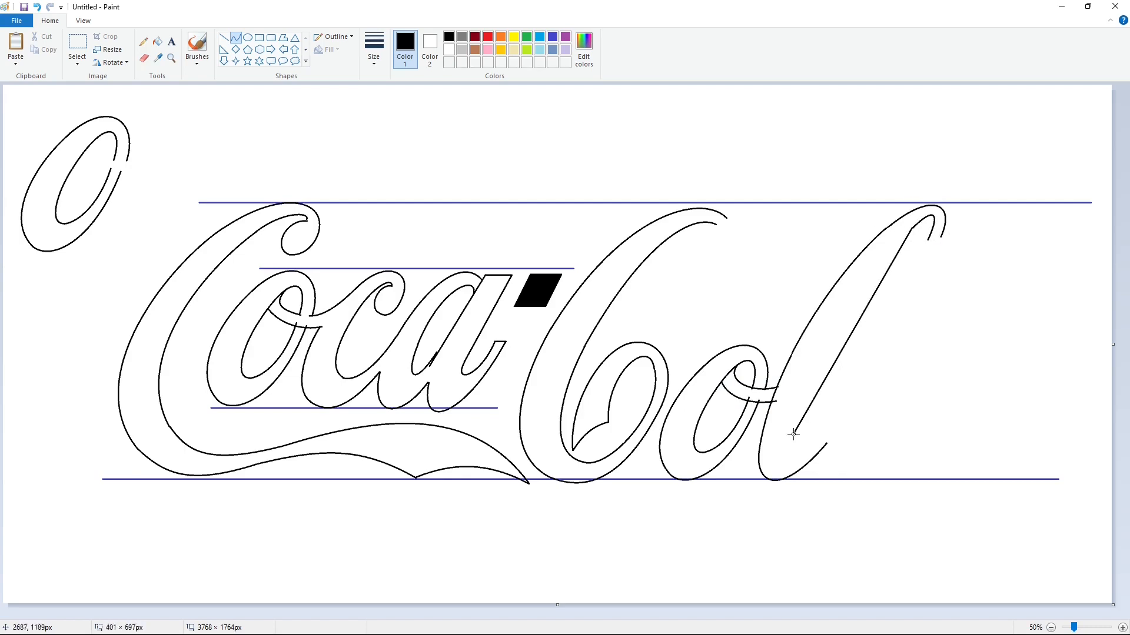
{"action": "left_click_drag", "start_coordinate": [871, 300], "coordinate": [866, 298]}
{"action": "key", "text": "ctrl+z"}
Draw the l's inner edge from its hook downward and curve its end into the tail
{"action": "left_click_drag", "start_coordinate": [911, 228], "coordinate": [797, 426]}
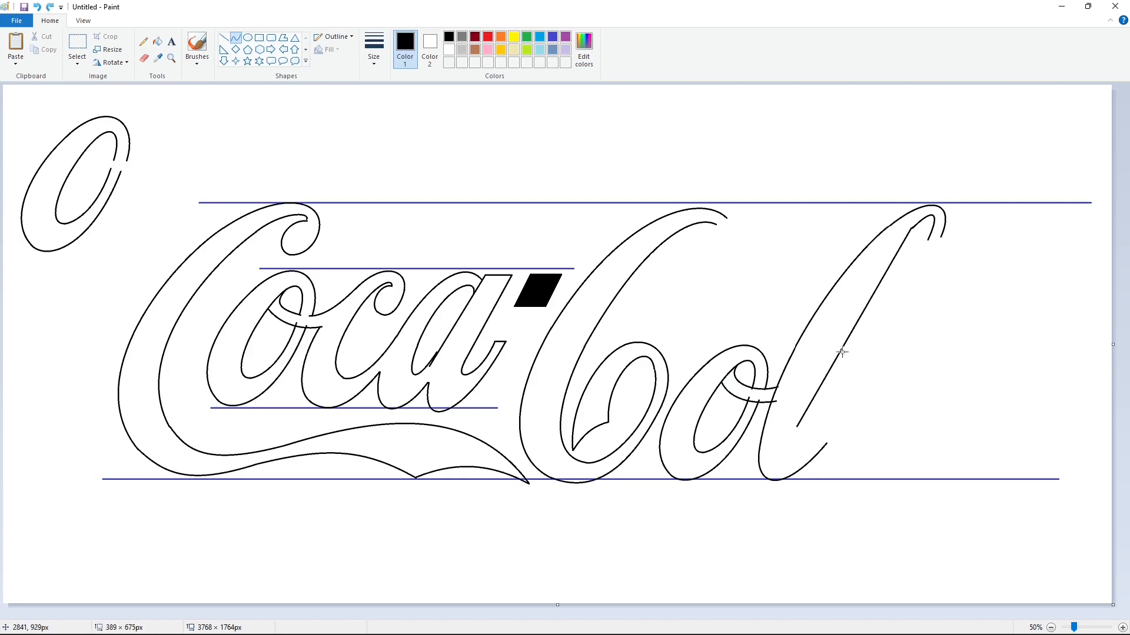
{"action": "left_click_drag", "start_coordinate": [875, 285], "coordinate": [868, 270]}
{"action": "left_click_drag", "start_coordinate": [824, 357], "coordinate": [816, 355]}
{"action": "left_click", "coordinate": [975, 307]}
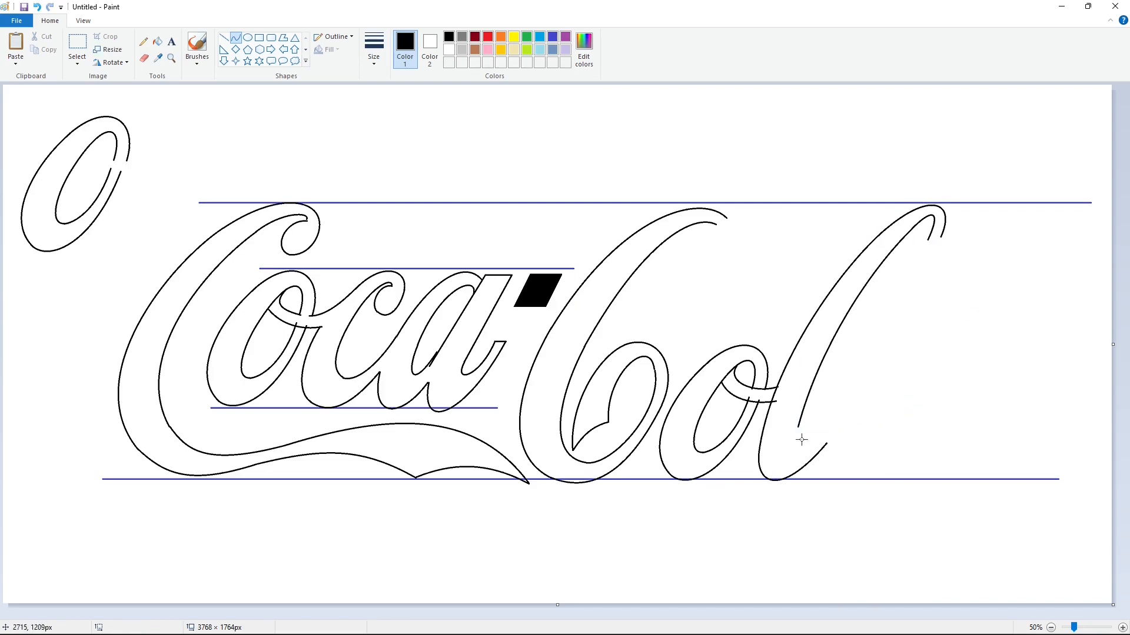
{"action": "left_click_drag", "start_coordinate": [827, 428], "coordinate": [830, 428]}
{"action": "mouse_move", "coordinate": [803, 443]}
{"action": "left_mouse_down"}
{"action": "mouse_move", "coordinate": [793, 456]}
{"action": "mouse_move", "coordinate": [809, 456]}
{"action": "left_mouse_up"}
{"action": "left_click", "coordinate": [902, 439]}
Copy the area around Coca's a and try to place it over the loose o
{"action": "left_click", "coordinate": [81, 44]}
{"action": "left_click_drag", "start_coordinate": [528, 250], "coordinate": [345, 439]}
{"action": "key", "text": "ctrl+c"}
{"action": "key", "text": "ctrl+v"}
{"action": "mouse_move", "coordinate": [120, 185]}
{"action": "left_mouse_down"}
{"action": "mouse_move", "coordinate": [279, 155]}
{"action": "mouse_move", "coordinate": [110, 503]}
{"action": "mouse_move", "coordinate": [140, 209]}
{"action": "mouse_move", "coordinate": [174, 199]}
{"action": "left_mouse_up"}
{"action": "key", "text": "ctrl+z"}
Fill the loose o's outlines white and paste the copied a area over that corner of the canvas
{"action": "left_click", "coordinate": [157, 42]}
{"action": "left_click", "coordinate": [449, 49]}
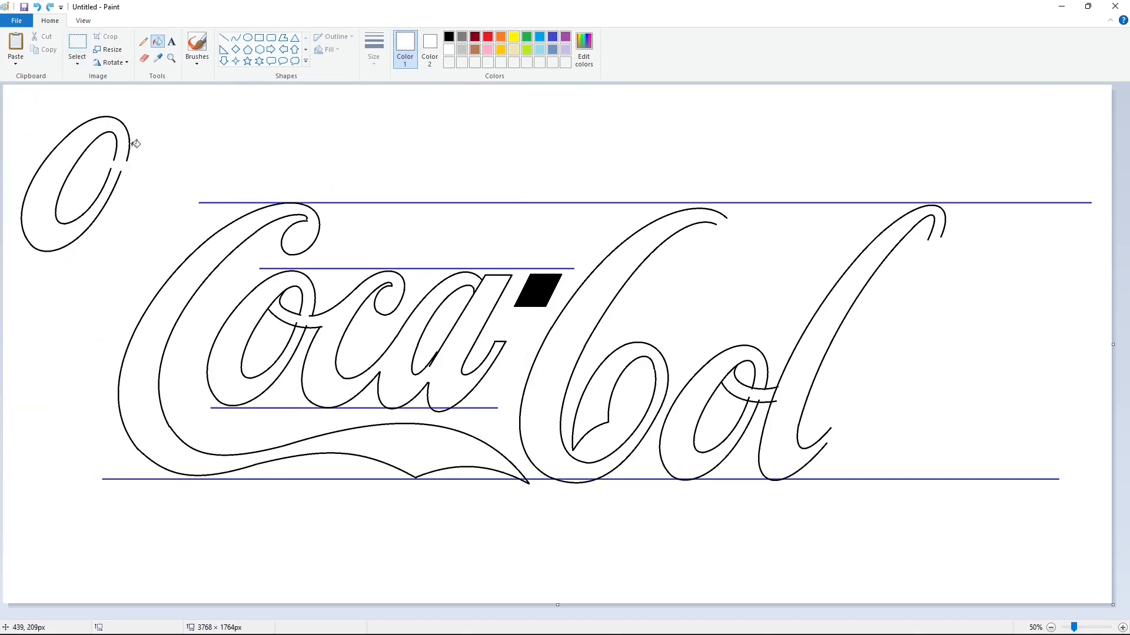
{"action": "left_click", "coordinate": [128, 146]}
{"action": "left_click", "coordinate": [115, 142]}
{"action": "key", "text": "ctrl+v"}
{"action": "left_click_drag", "start_coordinate": [108, 172], "coordinate": [82, 175]}
Fill the guidelines, stray curves and c remnants around the pasted a with white
{"action": "left_click", "coordinate": [158, 42]}
{"action": "left_click", "coordinate": [154, 136]}
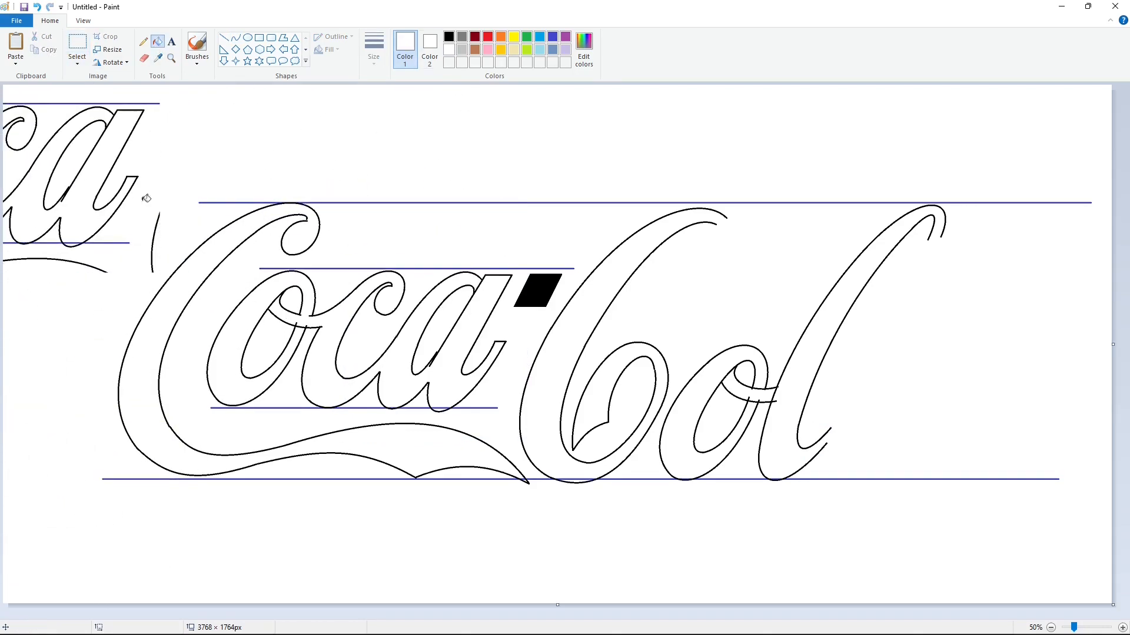
{"action": "left_click", "coordinate": [151, 236]}
{"action": "left_click", "coordinate": [130, 242]}
{"action": "left_click", "coordinate": [93, 266]}
{"action": "left_click", "coordinate": [144, 103]}
{"action": "left_click", "coordinate": [37, 119]}
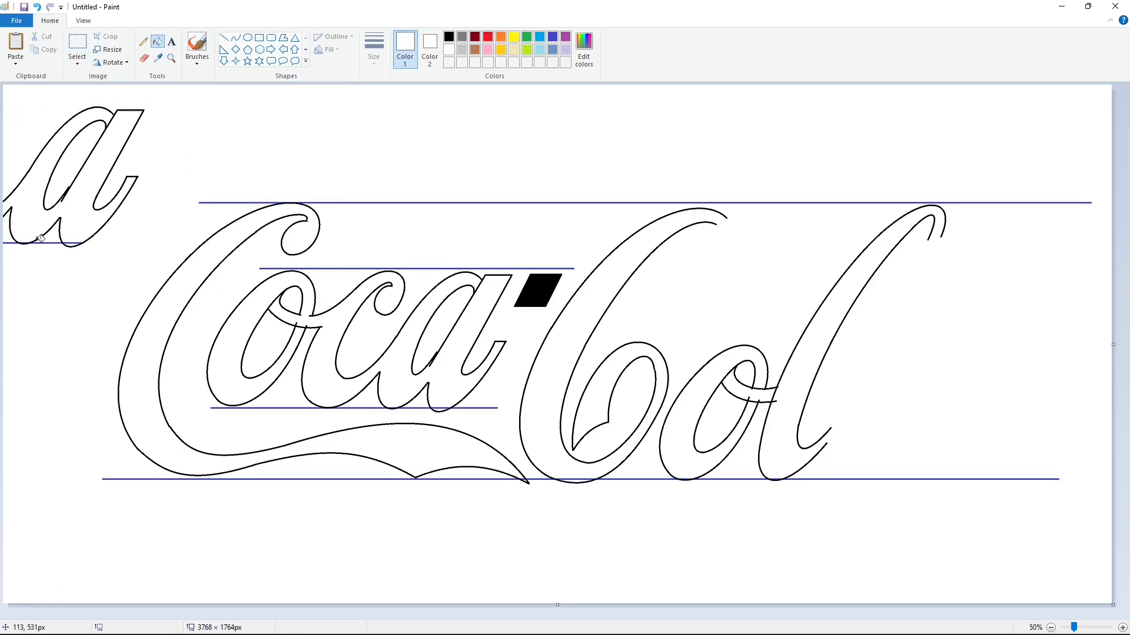
{"action": "left_click", "coordinate": [12, 242]}
{"action": "left_click", "coordinate": [77, 43]}
{"action": "left_click_drag", "start_coordinate": [163, 91], "coordinate": [3, 274]}
{"action": "mouse_move", "coordinate": [65, 184]}
{"action": "left_mouse_down", "text": "ctrl"}
{"action": "mouse_move", "coordinate": [558, 359]}
{"action": "mouse_move", "coordinate": [876, 418]}
{"action": "left_mouse_up", "text": "ctrl"}
{"action": "key", "text": "ctrl+z"}
Remove the c's leftover strokes attached to the loose a's left side with white fill
{"action": "left_click", "coordinate": [145, 58]}
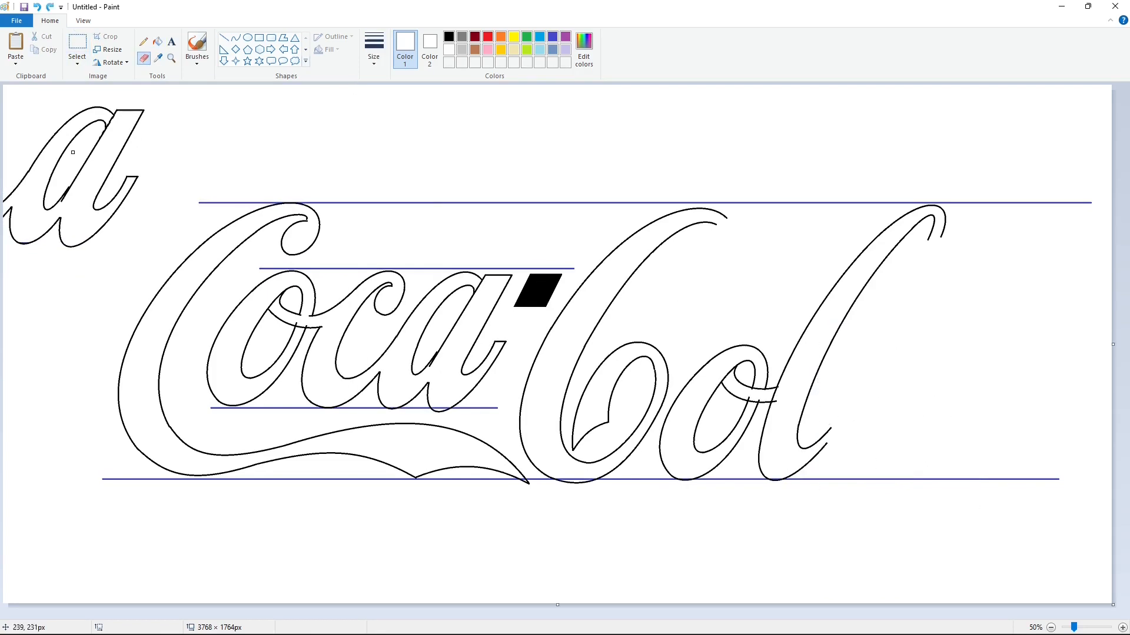
{"action": "left_click", "coordinate": [158, 42]}
{"action": "left_click", "coordinate": [20, 183]}
{"action": "left_click", "coordinate": [9, 213]}
Place a copy of the loose a on the lower guideline just right of the l
{"action": "left_click", "coordinate": [77, 43]}
{"action": "left_click_drag", "start_coordinate": [170, 89], "coordinate": [3, 264]}
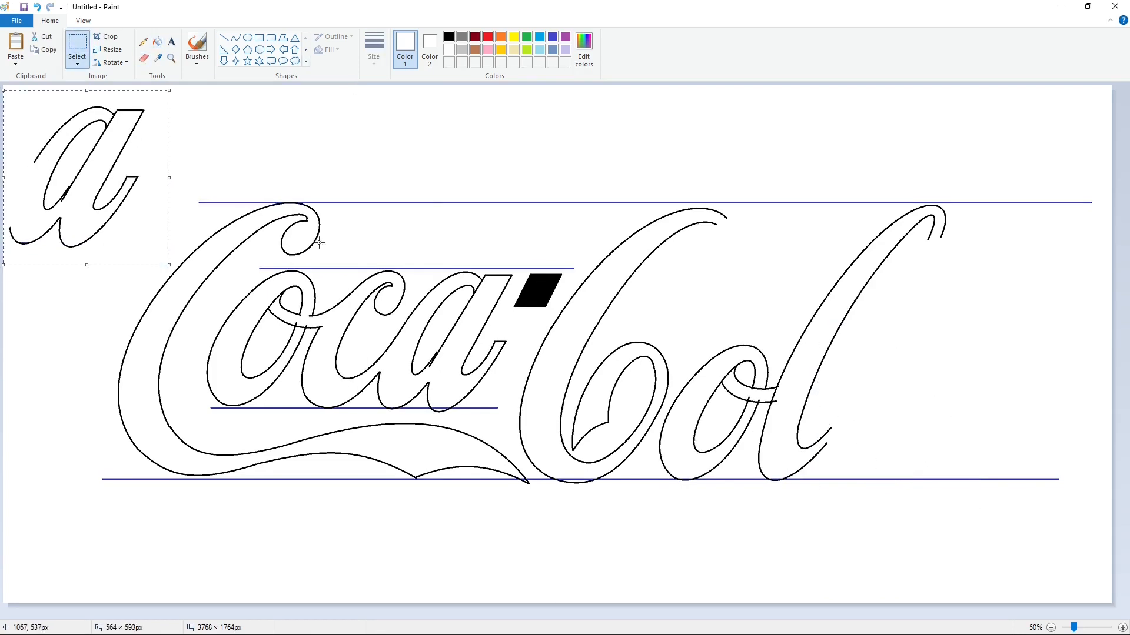
{"action": "key", "text": "ctrl+c"}
{"action": "key", "text": "ctrl+v"}
{"action": "left_click_drag", "start_coordinate": [97, 173], "coordinate": [913, 410]}
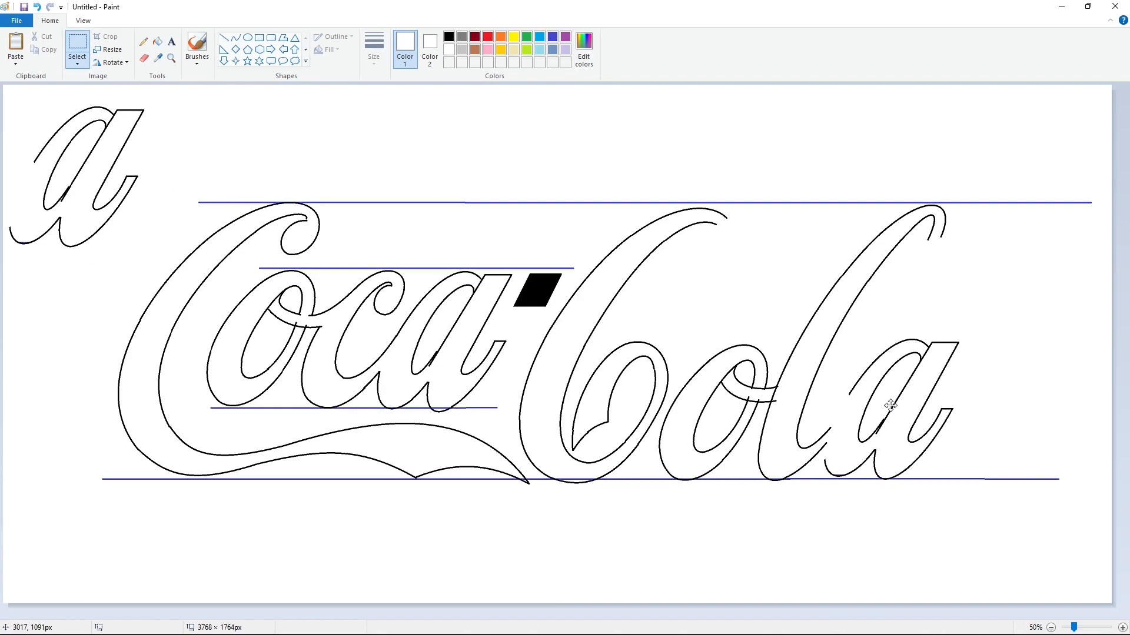
{"action": "left_click", "coordinate": [942, 552]}
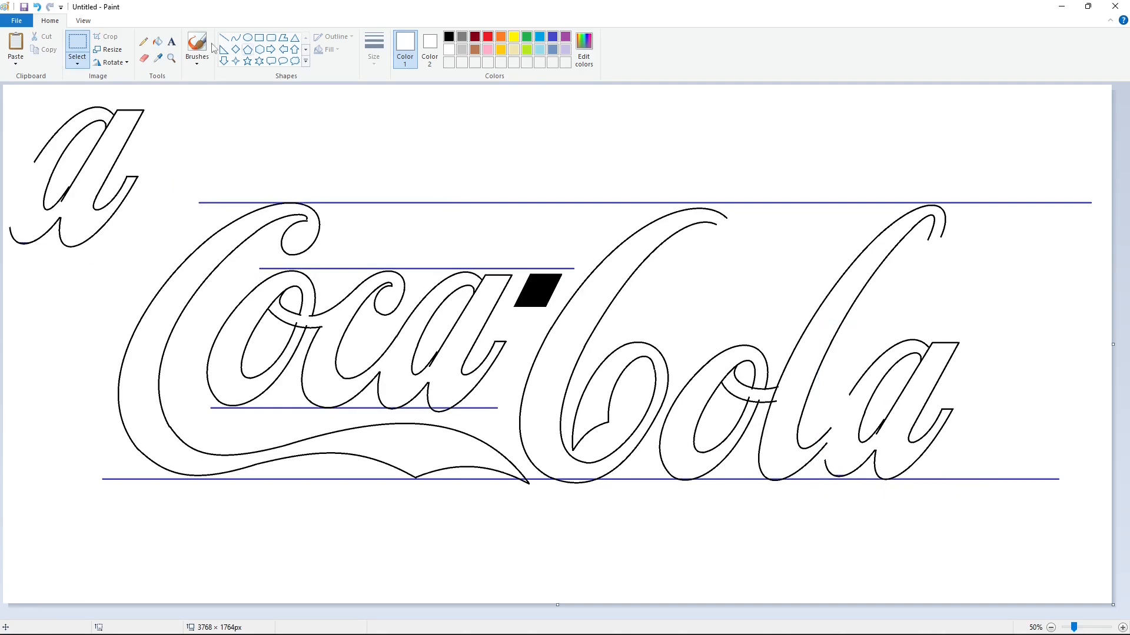
Draw black curves joining the l's tail to the final a's left side and base
{"action": "left_click", "coordinate": [235, 37]}
{"action": "left_click", "coordinate": [449, 37]}
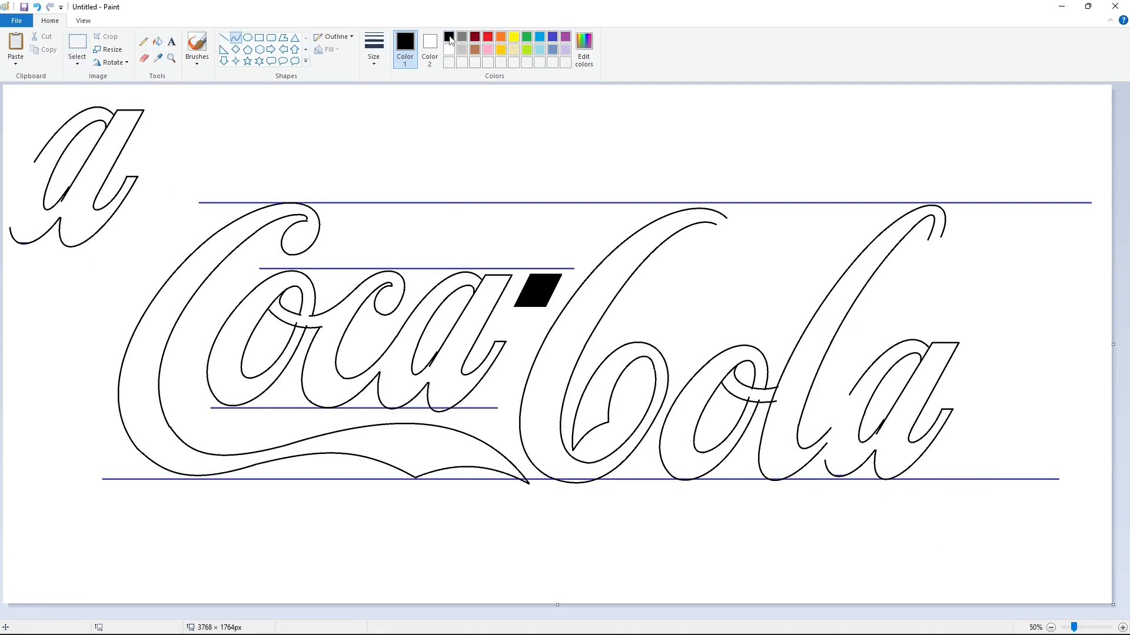
{"action": "left_click_drag", "start_coordinate": [848, 407], "coordinate": [841, 412]}
{"action": "left_click", "coordinate": [840, 408]}
{"action": "left_click", "coordinate": [926, 430]}
{"action": "left_click_drag", "start_coordinate": [826, 456], "coordinate": [826, 460]}
Draw the outer left side and rounded bottom of the second C's upper loop
{"action": "mouse_move", "coordinate": [721, 223]}
{"action": "left_mouse_down"}
{"action": "mouse_move", "coordinate": [674, 257]}
{"action": "mouse_move", "coordinate": [654, 309]}
{"action": "mouse_move", "coordinate": [719, 279]}
{"action": "left_mouse_up"}
{"action": "left_click", "coordinate": [672, 250]}
{"action": "left_click", "coordinate": [648, 278]}
{"action": "left_click", "coordinate": [655, 310]}
{"action": "left_click_drag", "start_coordinate": [669, 320], "coordinate": [658, 335]}
{"action": "left_click_drag", "start_coordinate": [694, 325], "coordinate": [708, 323]}
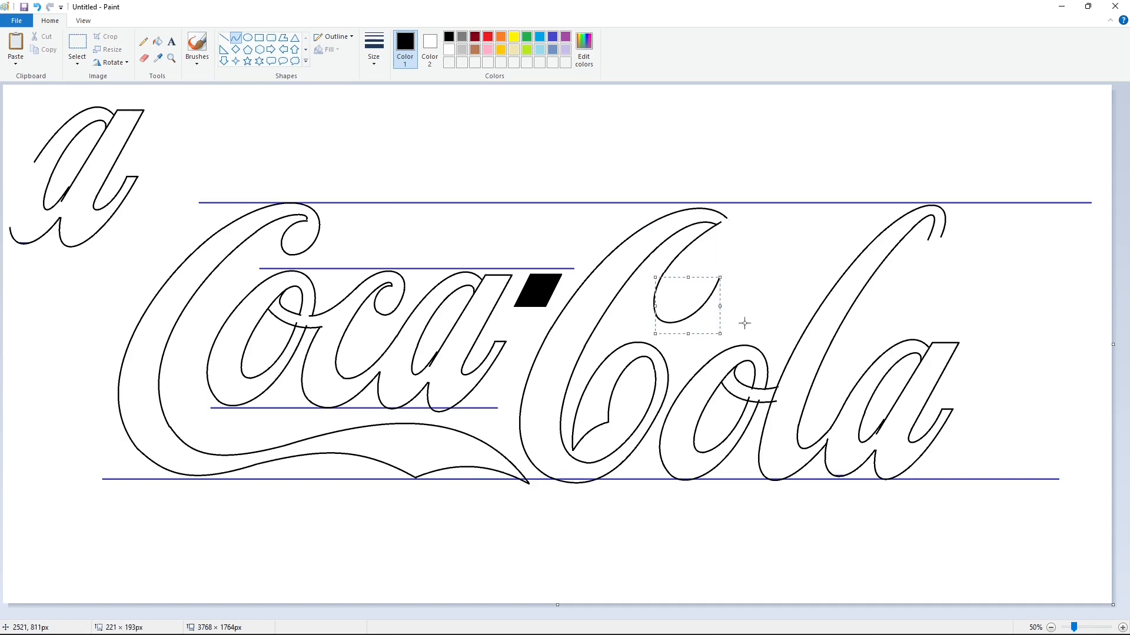
{"action": "left_click", "coordinate": [741, 313]}
Draw the outer right side of the second C's upper loop up to the letter's top end
{"action": "left_click_drag", "start_coordinate": [721, 279], "coordinate": [727, 225]}
{"action": "mouse_move", "coordinate": [726, 252]}
{"action": "left_mouse_down"}
{"action": "mouse_move", "coordinate": [680, 310]}
{"action": "mouse_move", "coordinate": [681, 272]}
{"action": "mouse_move", "coordinate": [720, 237]}
{"action": "left_mouse_up"}
{"action": "left_click", "coordinate": [729, 251]}
{"action": "left_click", "coordinate": [771, 249]}
Draw the inner outline of the second C's upper loop with curves along its right and left sides
{"action": "left_click", "coordinate": [708, 282]}
{"action": "left_click", "coordinate": [703, 286]}
{"action": "left_click", "coordinate": [764, 308]}
{"action": "left_click_drag", "start_coordinate": [671, 303], "coordinate": [657, 312]}
{"action": "left_click", "coordinate": [658, 278]}
{"action": "left_click", "coordinate": [769, 242]}
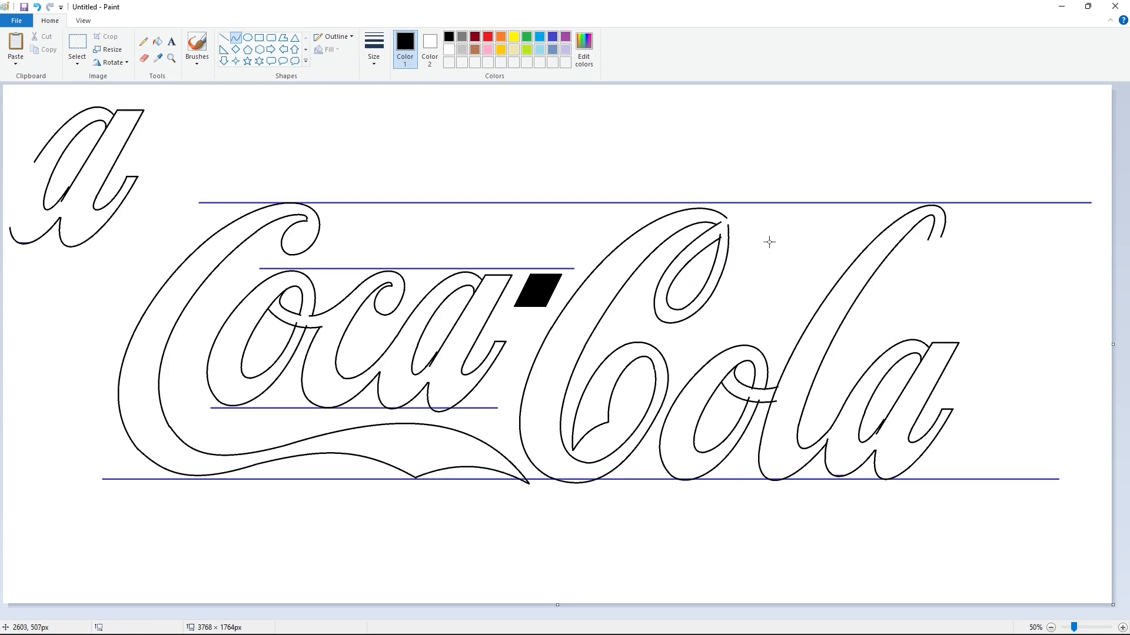
Draw the upper and lower edges of the ribbon sweeping from the second C's loop to the l with two curves
{"action": "left_click_drag", "start_coordinate": [726, 218], "coordinate": [876, 235]}
{"action": "left_click", "coordinate": [766, 195]}
{"action": "left_click", "coordinate": [818, 211]}
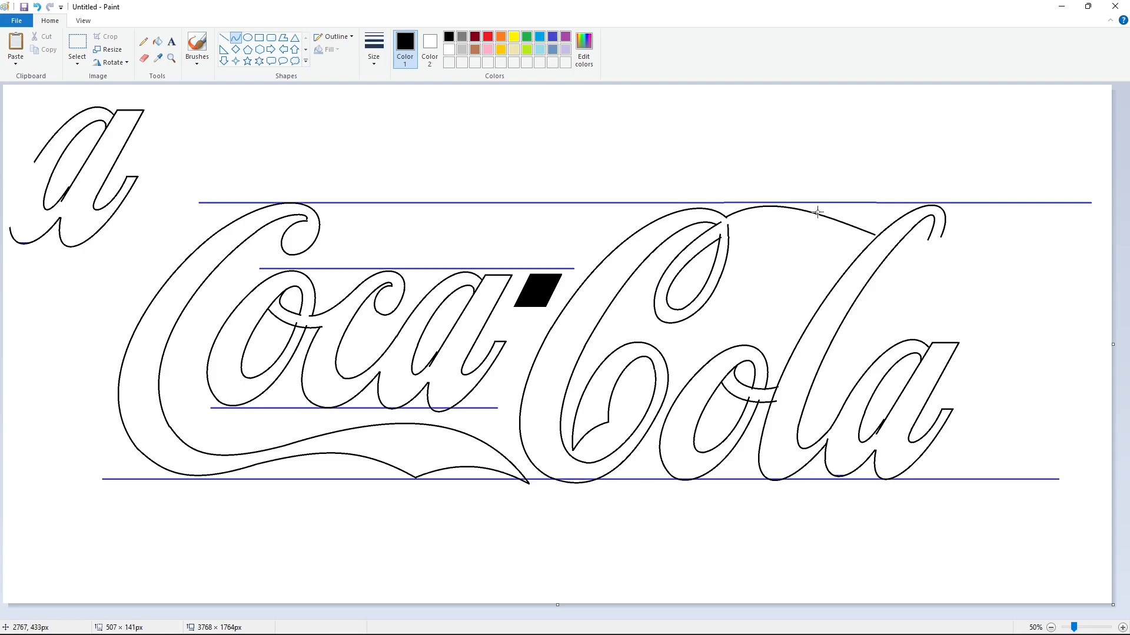
{"action": "left_click", "coordinate": [963, 285]}
{"action": "left_click_drag", "start_coordinate": [729, 232], "coordinate": [848, 264]}
{"action": "left_click", "coordinate": [769, 228]}
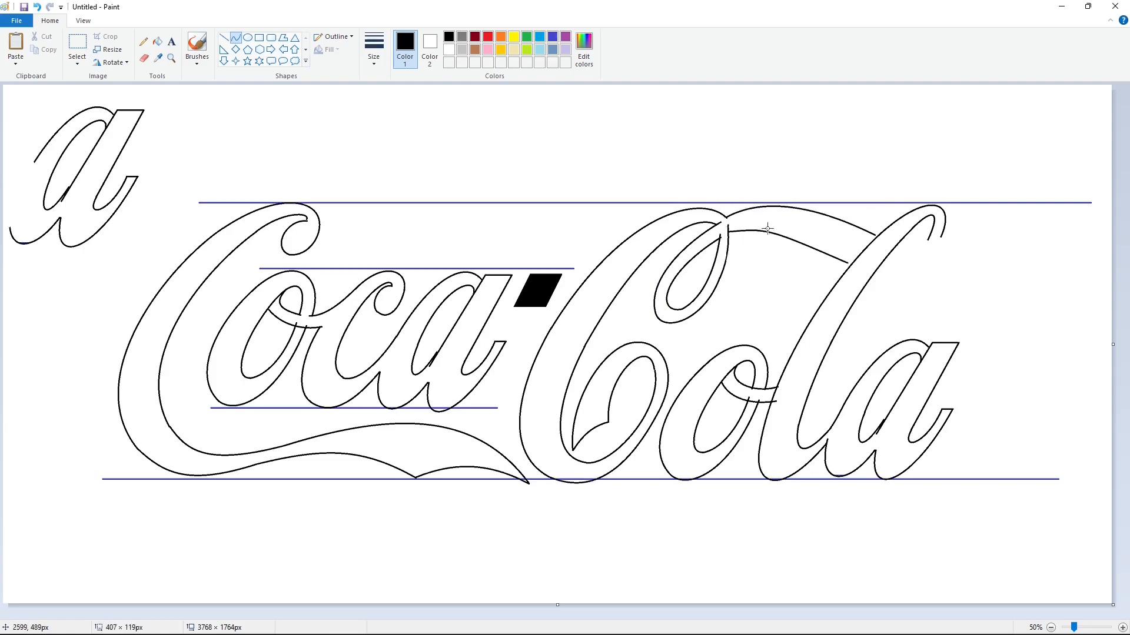
{"action": "left_click", "coordinate": [792, 236]}
{"action": "left_click", "coordinate": [1054, 506]}
Close the ribbon's right end with a curve running parallel to the l's left edge
{"action": "left_click", "coordinate": [1122, 628]}
{"action": "left_click_drag", "start_coordinate": [541, 615], "coordinate": [935, 615]}
{"action": "scroll", "coordinate": [911, 391], "scroll_direction": "up", "scroll_amount": 2}
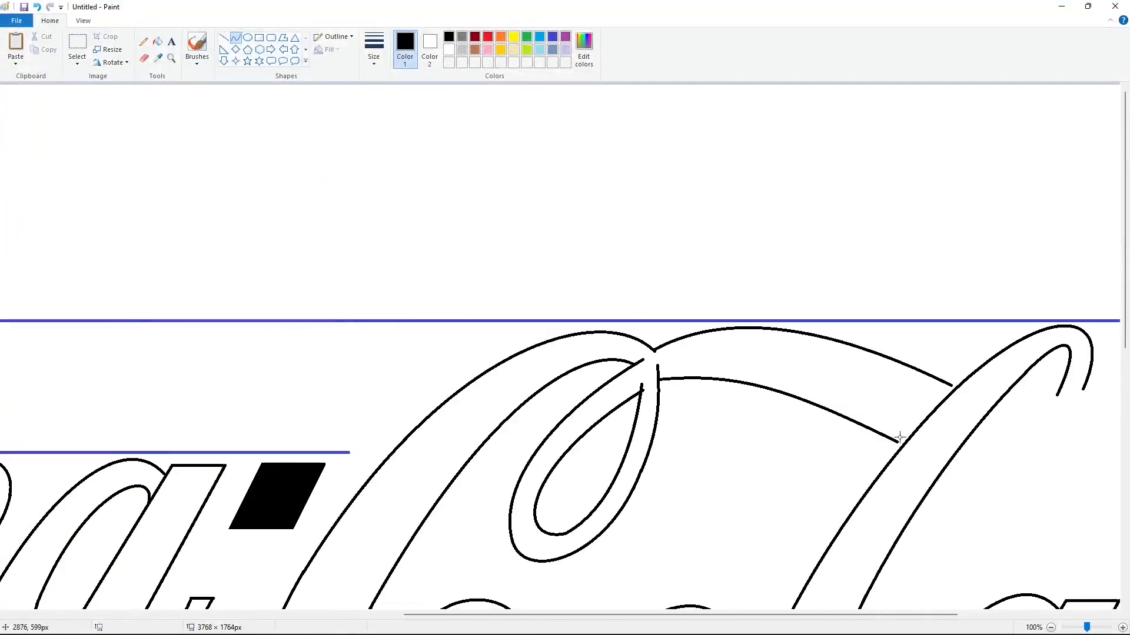
{"action": "scroll", "coordinate": [899, 439], "scroll_direction": "down", "scroll_amount": 1}
{"action": "left_click_drag", "start_coordinate": [899, 311], "coordinate": [951, 253]}
{"action": "left_click", "coordinate": [929, 272]}
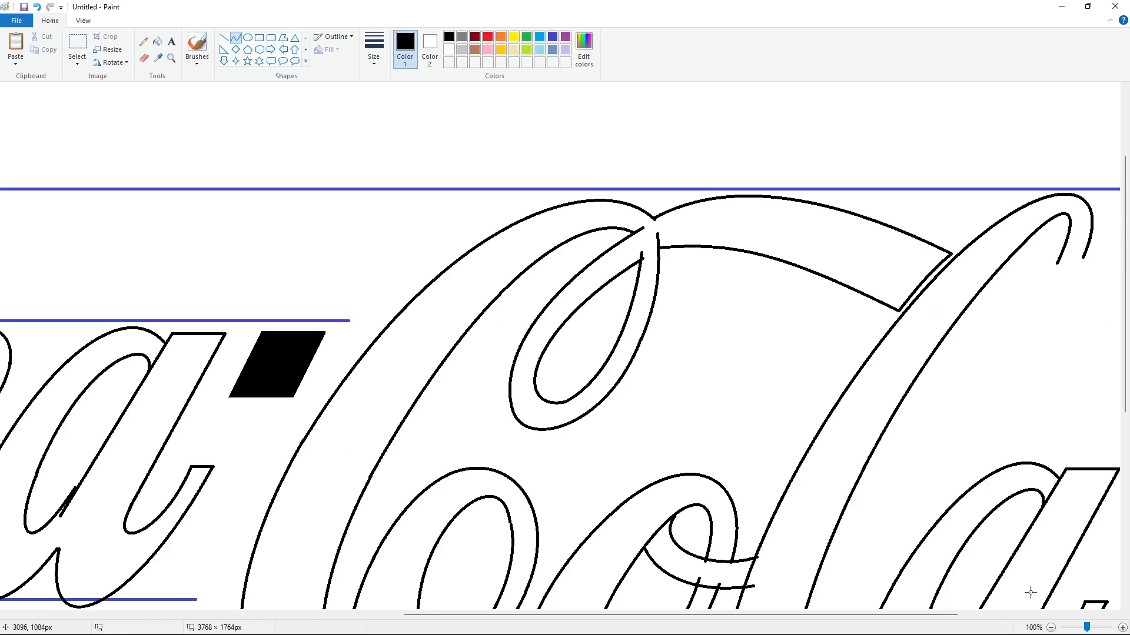
Draw the upper and lower curves of the ribbon's tail right of the l, meeting in an upward point
{"action": "scroll", "coordinate": [1031, 593], "scroll_direction": "down", "scroll_amount": 1, "text": "ctrl"}
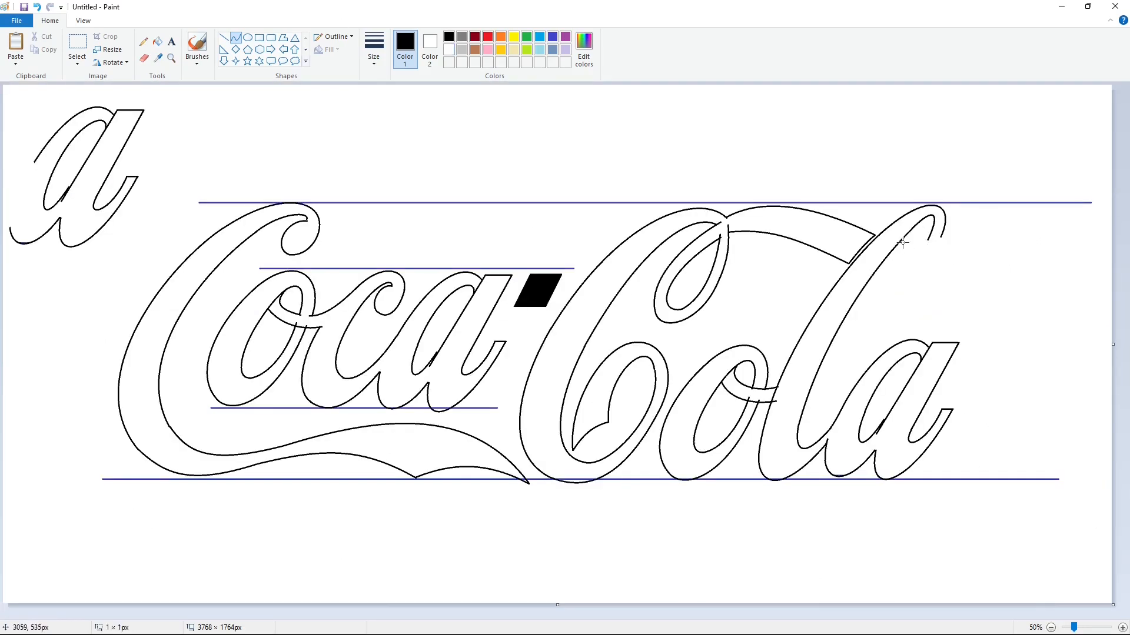
{"action": "left_click_drag", "start_coordinate": [903, 242], "coordinate": [996, 208]}
{"action": "left_click_drag", "start_coordinate": [940, 231], "coordinate": [938, 245]}
{"action": "left_click_drag", "start_coordinate": [972, 226], "coordinate": [977, 234]}
{"action": "left_click_drag", "start_coordinate": [878, 272], "coordinate": [957, 245]}
{"action": "key", "text": "ctrl+z"}
{"action": "left_click_drag", "start_coordinate": [878, 272], "coordinate": [995, 208]}
{"action": "left_click_drag", "start_coordinate": [936, 250], "coordinate": [980, 254]}
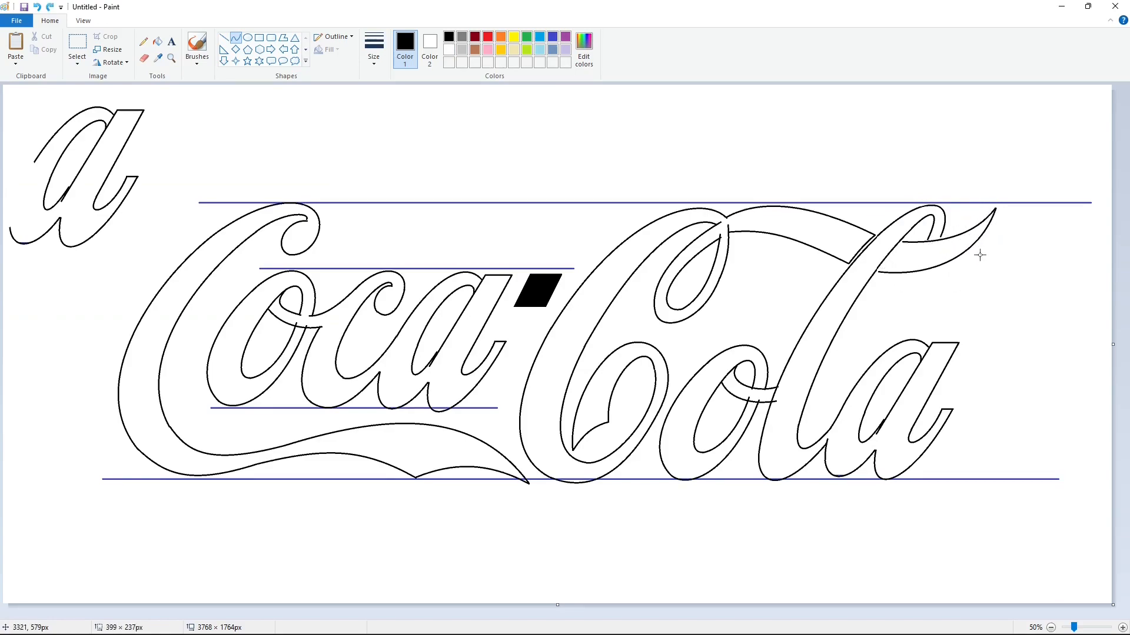
{"action": "left_click", "coordinate": [998, 368]}
Close the left end of the ribbon's tail with a curve parallel to the l's right edge
{"action": "scroll", "coordinate": [1016, 587], "scroll_direction": "up", "scroll_amount": 1, "text": "ctrl"}
{"action": "scroll", "coordinate": [1016, 588], "scroll_direction": "down", "scroll_amount": 1}
{"action": "mouse_move", "coordinate": [528, 615]}
{"action": "left_mouse_down"}
{"action": "mouse_move", "coordinate": [957, 615]}
{"action": "mouse_move", "coordinate": [528, 618]}
{"action": "mouse_move", "coordinate": [925, 616]}
{"action": "left_mouse_up"}
{"action": "scroll", "coordinate": [527, 588], "scroll_direction": "down", "scroll_amount": 2}
{"action": "scroll", "coordinate": [765, 530], "scroll_direction": "up", "scroll_amount": 4}
{"action": "left_click_drag", "start_coordinate": [663, 616], "coordinate": [755, 616]}
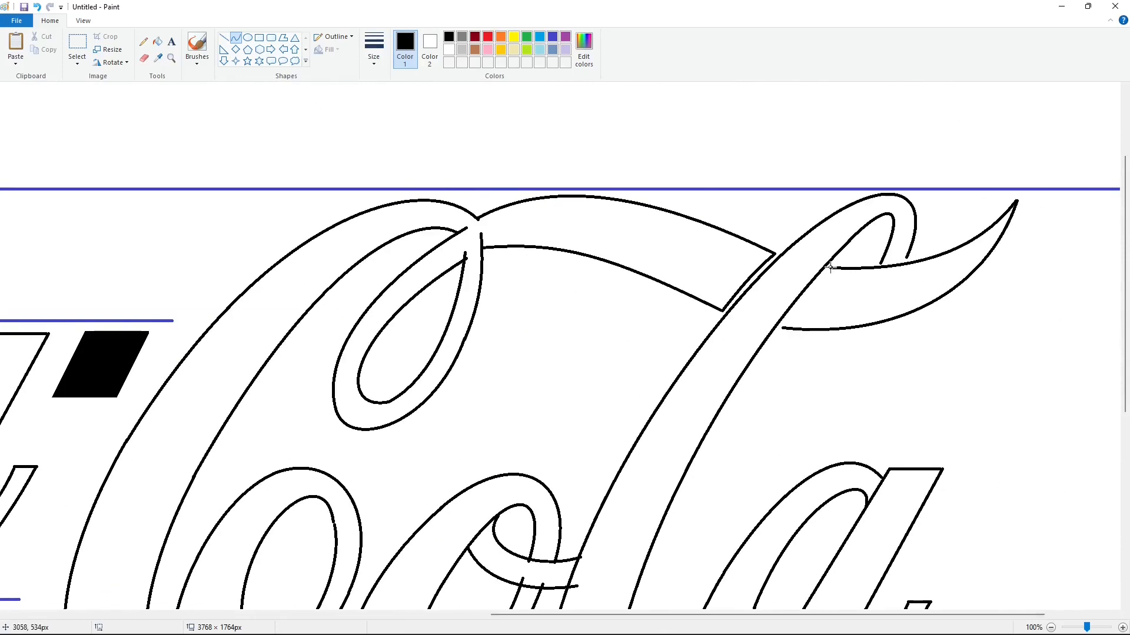
{"action": "left_click_drag", "start_coordinate": [831, 268], "coordinate": [781, 328]}
{"action": "left_click_drag", "start_coordinate": [817, 286], "coordinate": [809, 287]}
{"action": "left_click", "coordinate": [807, 293]}
{"action": "left_click", "coordinate": [893, 328]}
Draw the inner and outer curves of the l's loop from below the ribbon's tail down to the stem
{"action": "scroll", "coordinate": [824, 265], "scroll_direction": "down", "scroll_amount": 1, "text": "ctrl"}
{"action": "left_click_drag", "start_coordinate": [905, 275], "coordinate": [817, 366]}
{"action": "left_click_drag", "start_coordinate": [877, 308], "coordinate": [882, 311]}
{"action": "left_click", "coordinate": [852, 346]}
{"action": "left_click_drag", "start_coordinate": [919, 275], "coordinate": [808, 387]}
{"action": "left_click", "coordinate": [889, 323]}
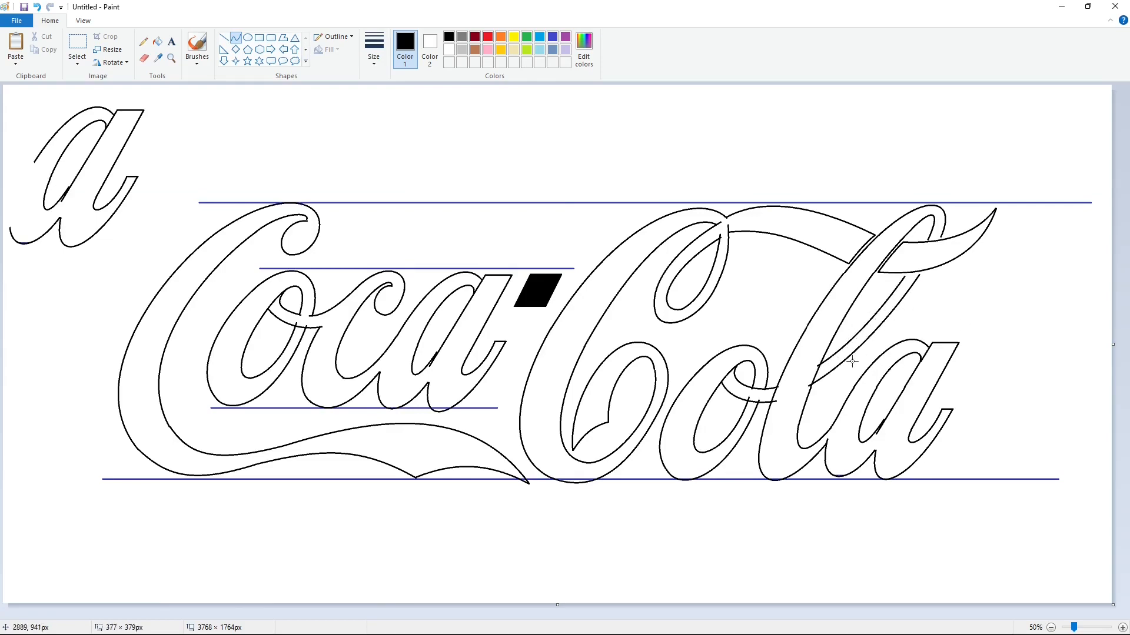
{"action": "left_click", "coordinate": [852, 361]}
{"action": "left_click", "coordinate": [1012, 458]}
Close the l's loop ends just above and below the ribbon's tail with short black lines
{"action": "left_click", "coordinate": [1122, 628]}
{"action": "scroll", "coordinate": [720, 583], "scroll_direction": "up", "scroll_amount": 3}
{"action": "left_click_drag", "start_coordinate": [484, 614], "coordinate": [976, 615]}
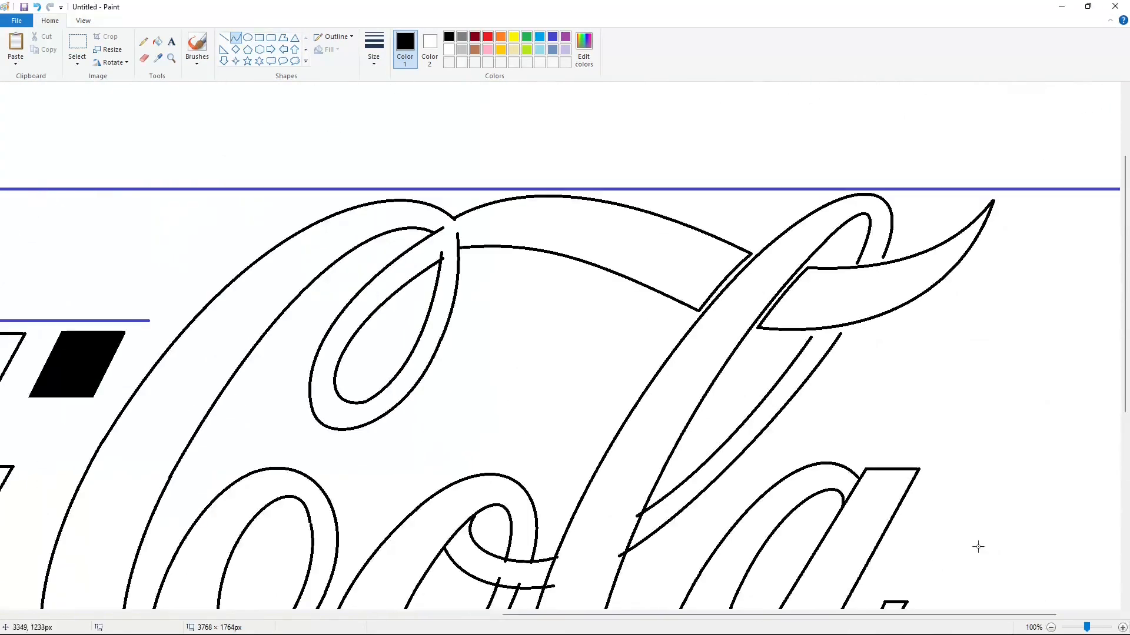
{"action": "left_click", "coordinate": [224, 39]}
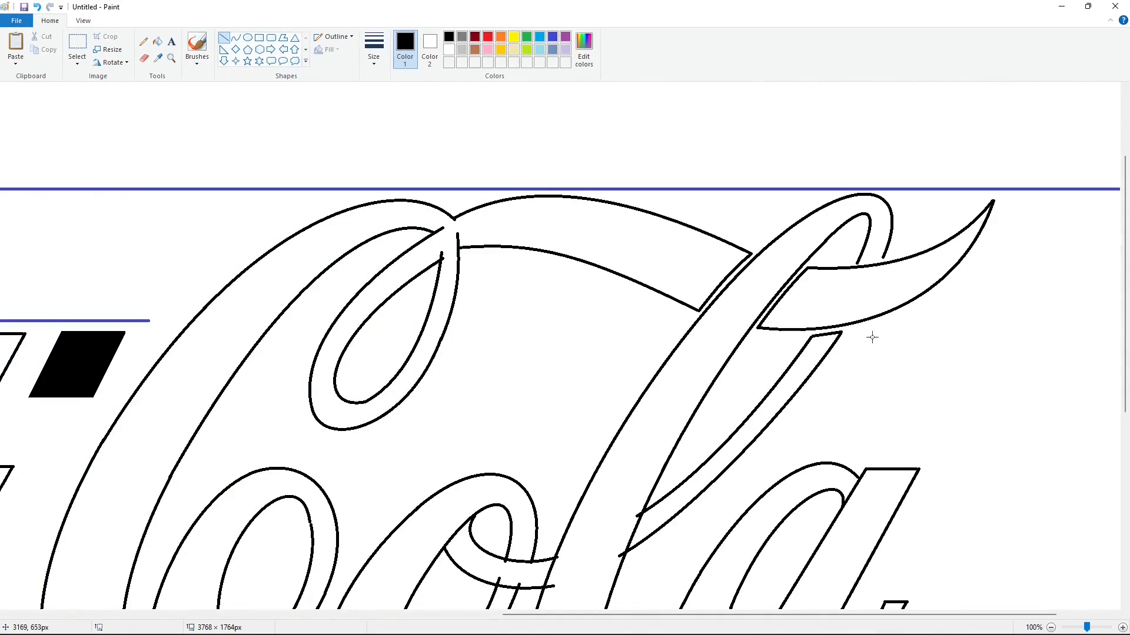
{"action": "left_click", "coordinate": [449, 50]}
{"action": "left_click", "coordinate": [449, 37]}
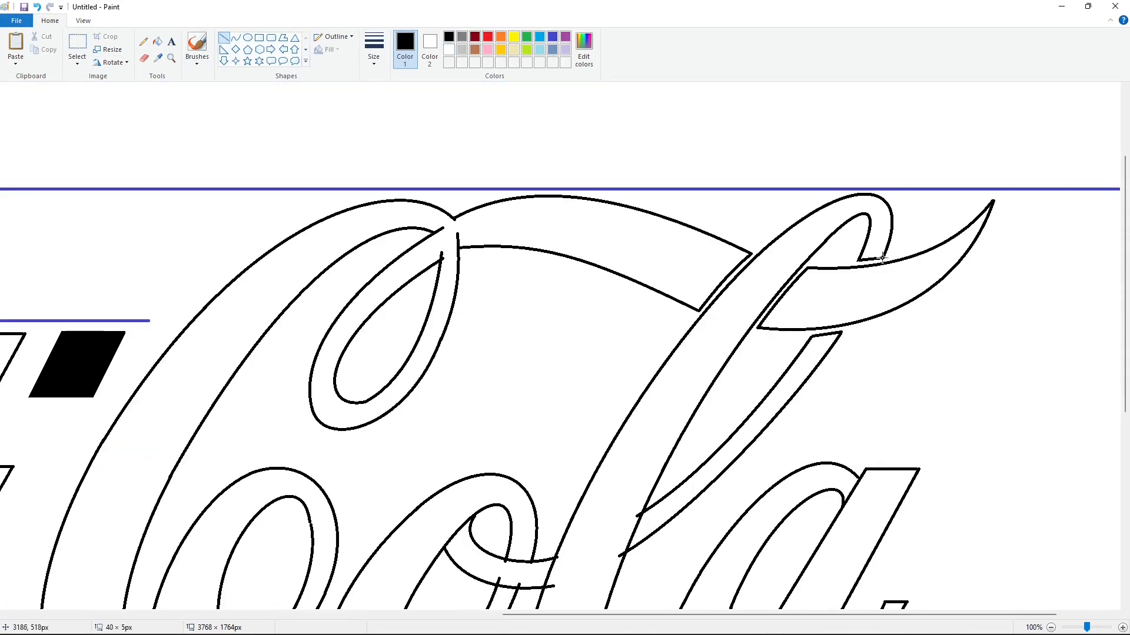
Erase the spare copy of the letter a by filling its outline with white
{"action": "left_click", "coordinate": [1051, 627]}
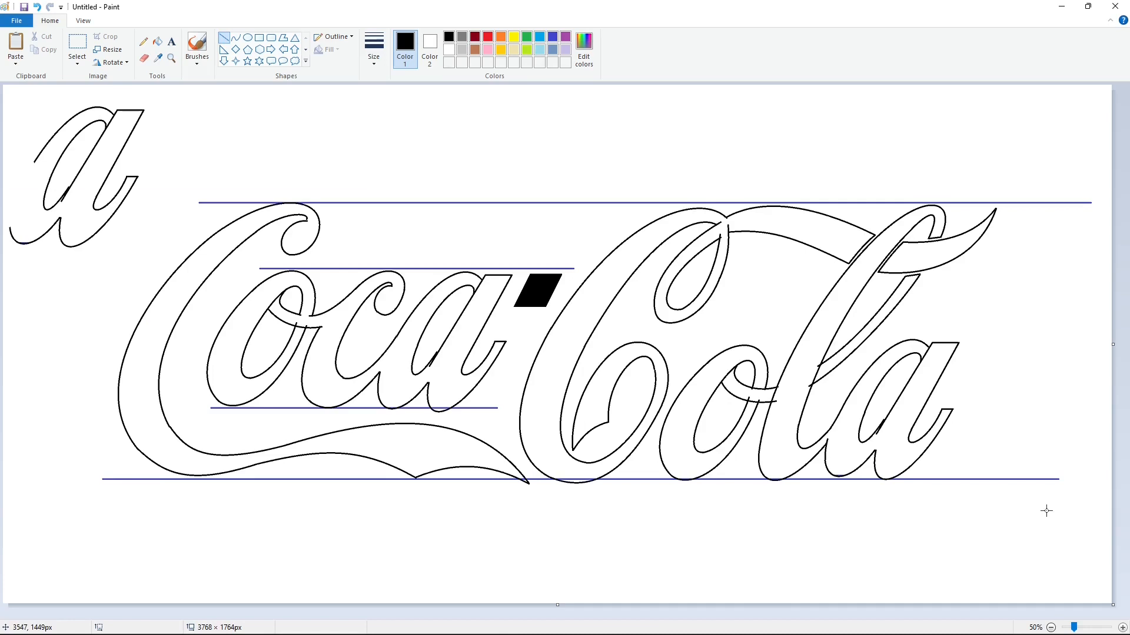
{"action": "left_click", "coordinate": [157, 41]}
{"action": "left_click", "coordinate": [448, 50]}
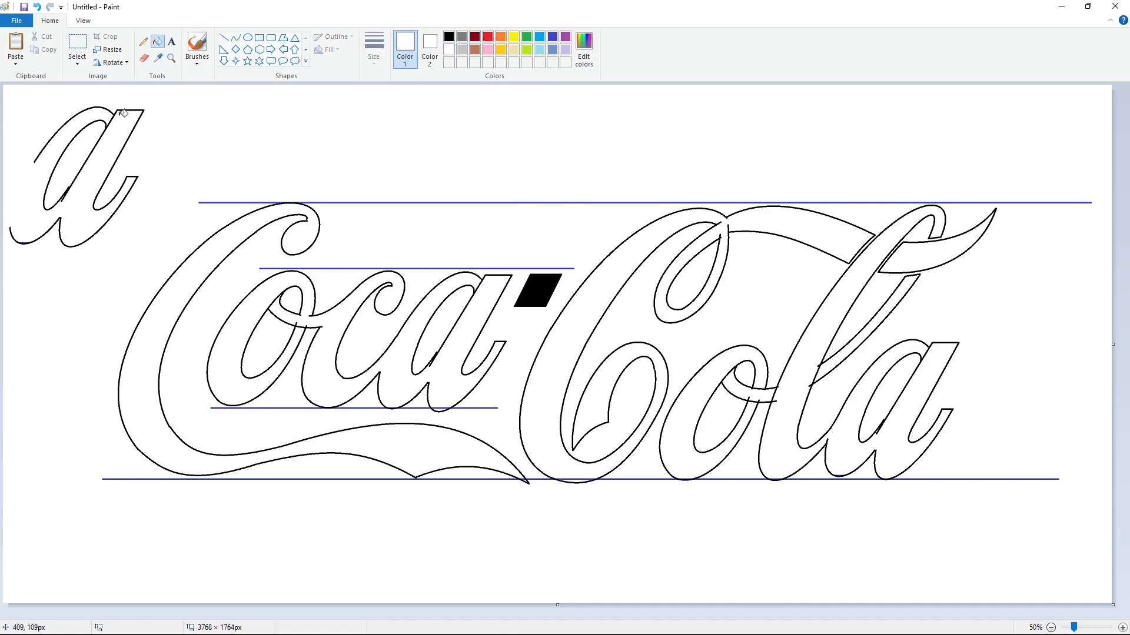
{"action": "left_click", "coordinate": [114, 114]}
Fill the background and the areas cut off by the guidelines with indigo so that the guidelines blend in
{"action": "left_click", "coordinate": [552, 36]}
{"action": "left_click", "coordinate": [544, 142]}
{"action": "left_click", "coordinate": [834, 460]}
{"action": "left_click", "coordinate": [680, 454]}
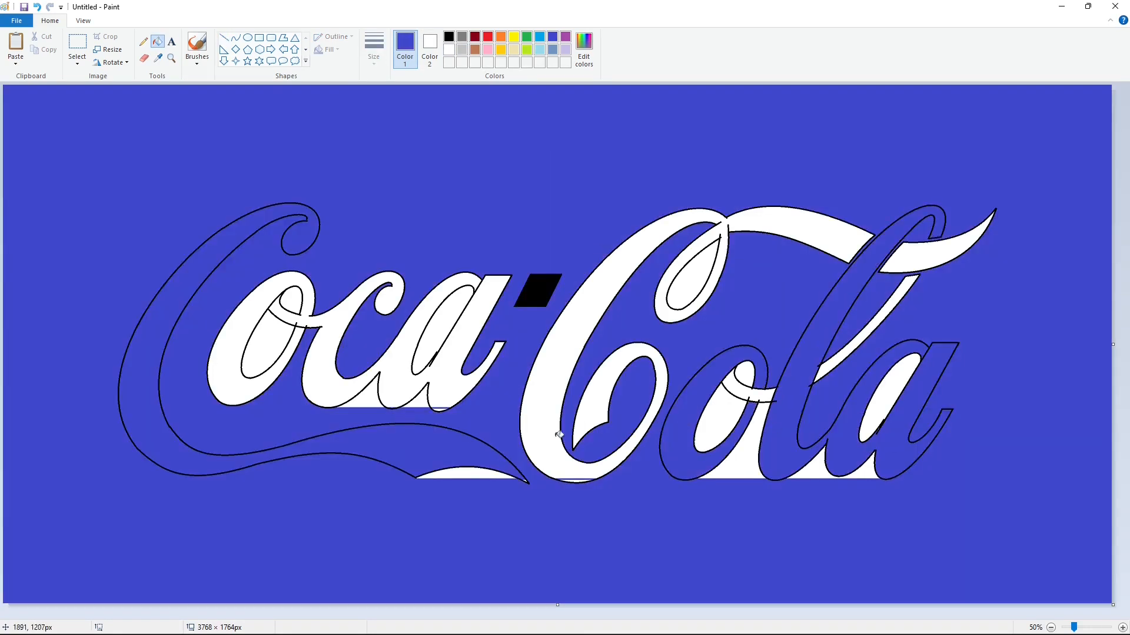
{"action": "left_click", "coordinate": [554, 438]}
{"action": "left_click", "coordinate": [439, 376]}
Fill the indigo background and letter areas with white, leaving only the black lettering outlines
{"action": "left_click", "coordinate": [449, 50]}
{"action": "left_click", "coordinate": [366, 146]}
{"action": "left_click", "coordinate": [226, 244]}
{"action": "left_click", "coordinate": [448, 344]}
{"action": "left_click", "coordinate": [569, 335]}
{"action": "left_click", "coordinate": [690, 429]}
{"action": "left_click", "coordinate": [790, 433]}
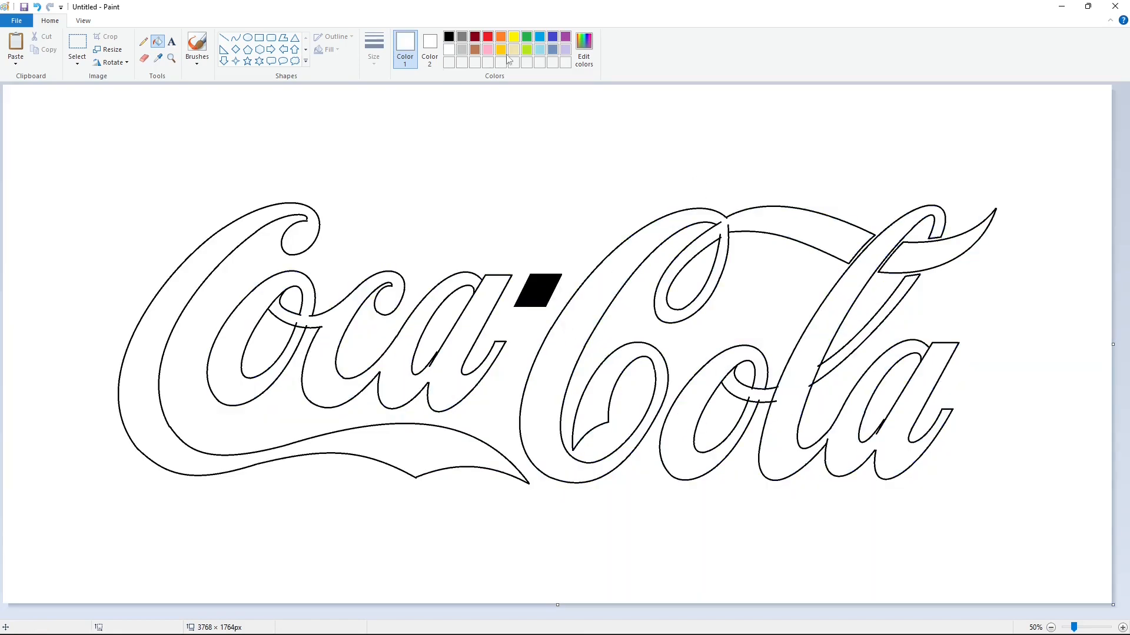
Close the gap at the inner tip of the first C's curl with a short black line
{"action": "left_click", "coordinate": [449, 36]}
{"action": "left_click", "coordinate": [308, 235]}
{"action": "key", "text": "ctrl+z"}
{"action": "left_click", "coordinate": [1123, 628]}
{"action": "left_click", "coordinate": [225, 37]}
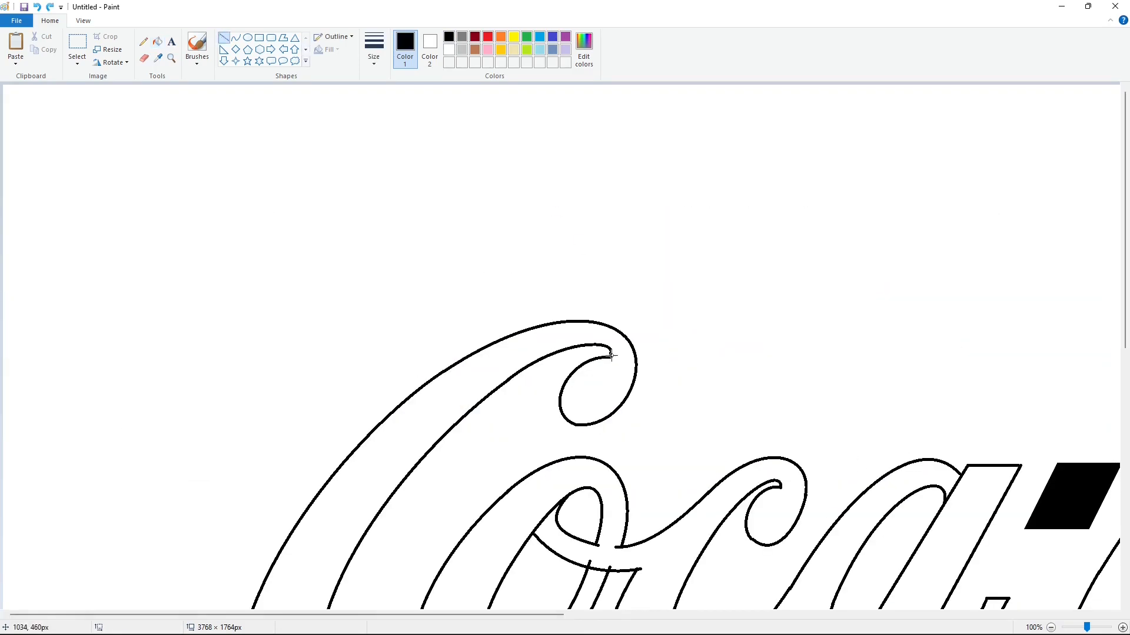
{"action": "left_click_drag", "start_coordinate": [611, 353], "coordinate": [611, 359]}
{"action": "left_click", "coordinate": [692, 332]}
Fill the outlined letters of Coca and the second C with its ribbon in black
{"action": "left_click", "coordinate": [1051, 628]}
{"action": "left_click", "coordinate": [159, 42]}
{"action": "left_click", "coordinate": [301, 239]}
{"action": "left_click", "coordinate": [306, 316]}
{"action": "left_click", "coordinate": [544, 357]}
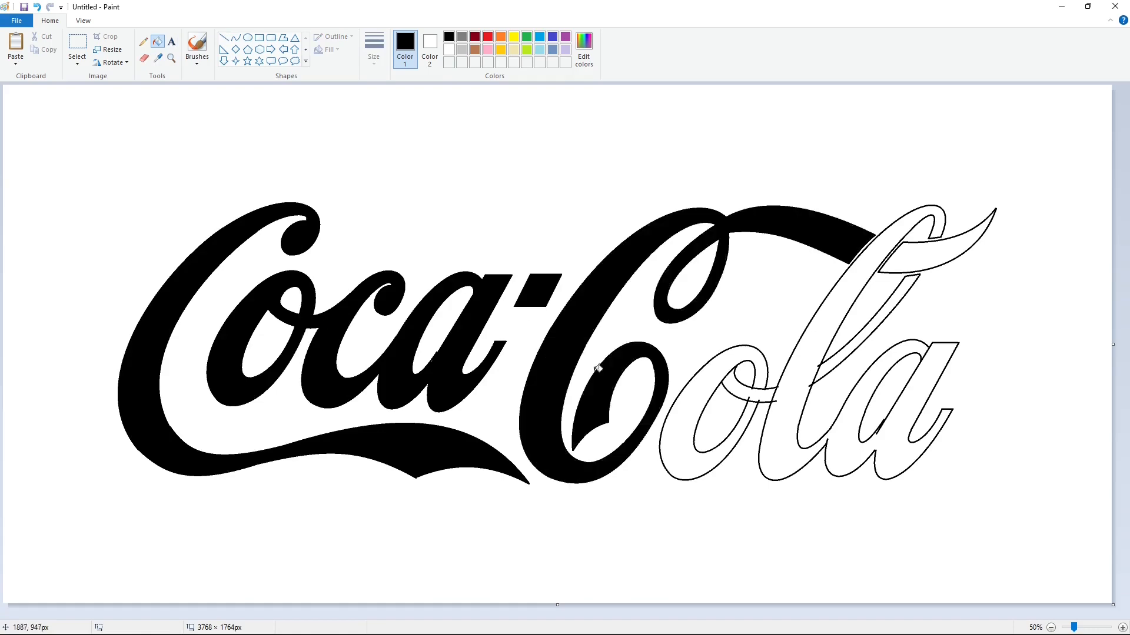
Fill the o, l and a of Cola and the ribbon's tail with black
{"action": "left_click", "coordinate": [684, 415]}
{"action": "left_click", "coordinate": [785, 406]}
{"action": "left_click", "coordinate": [768, 396]}
{"action": "left_click", "coordinate": [833, 366]}
{"action": "left_click", "coordinate": [909, 266]}
Touch up leftover white specks and rough edges in the a and o letters of both words with black lines and the pencil
{"action": "left_click", "coordinate": [1123, 628]}
{"action": "scroll", "coordinate": [659, 436], "scroll_direction": "down", "scroll_amount": 2}
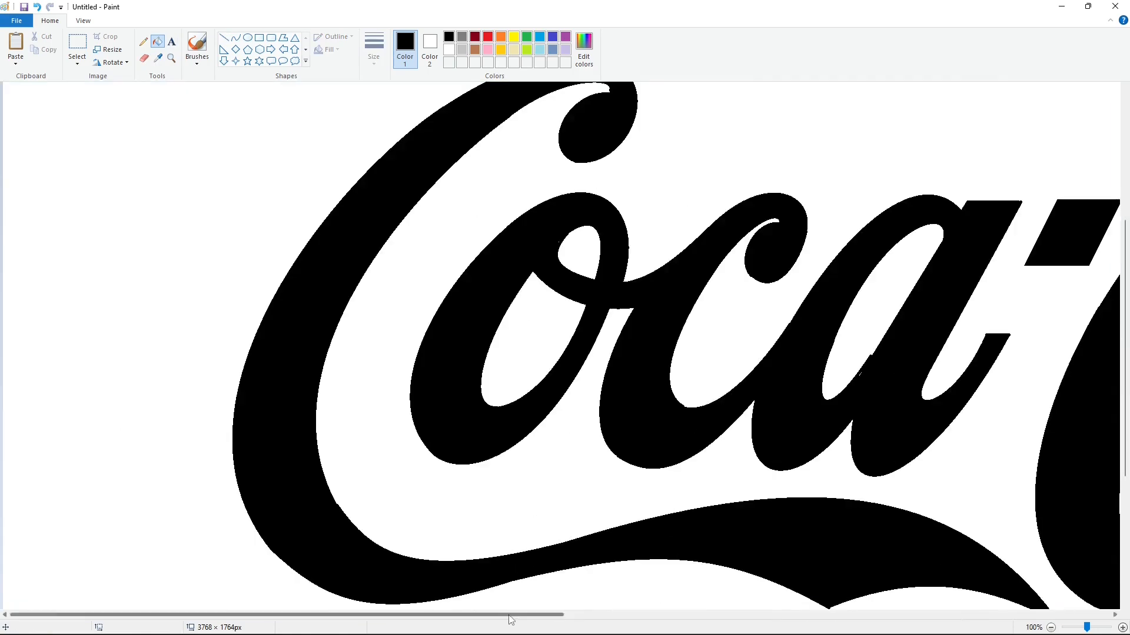
{"action": "left_click_drag", "start_coordinate": [508, 615], "coordinate": [610, 616]}
{"action": "left_click", "coordinate": [224, 37]}
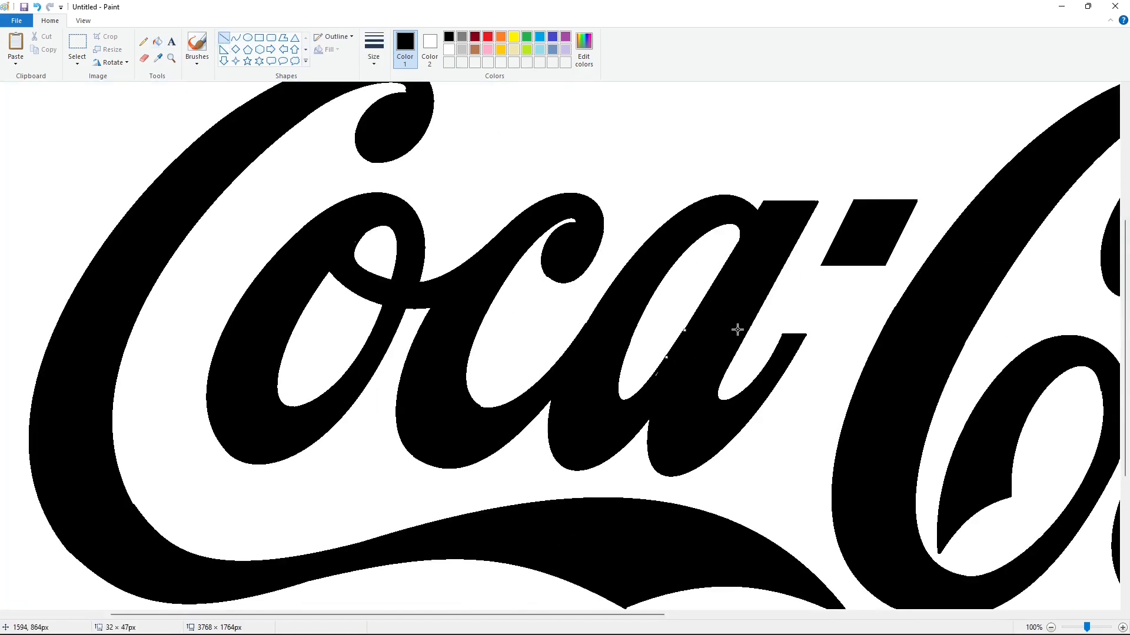
{"action": "scroll", "coordinate": [671, 512], "scroll_direction": "right", "scroll_amount": 10}
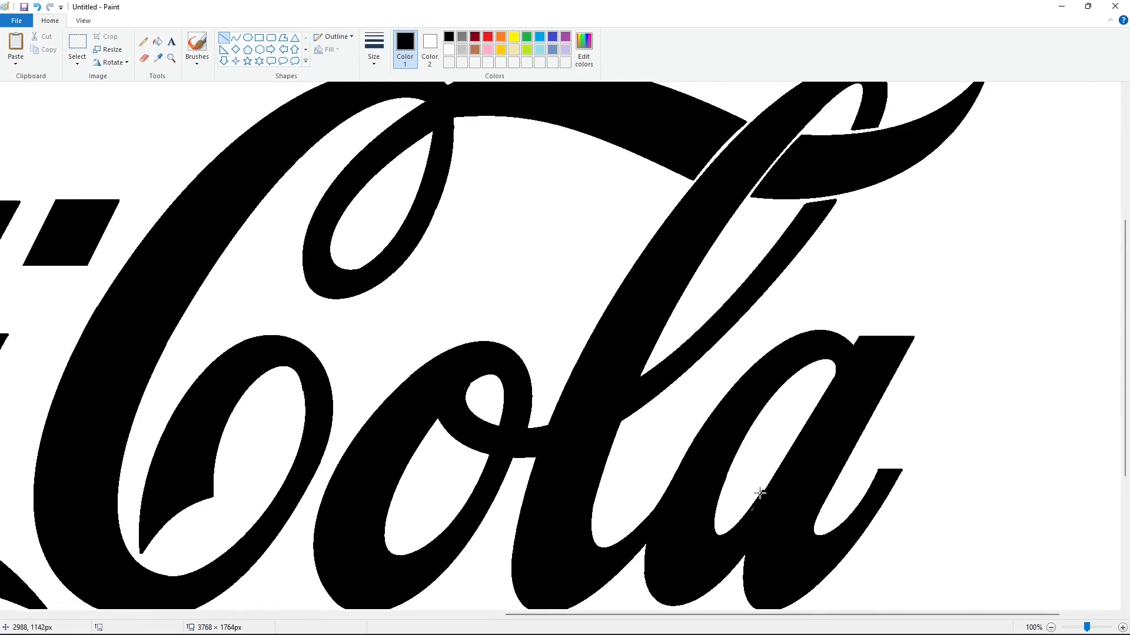
{"action": "left_click", "coordinate": [143, 42]}
{"action": "scroll", "coordinate": [743, 588], "scroll_direction": "left", "scroll_amount": 9}
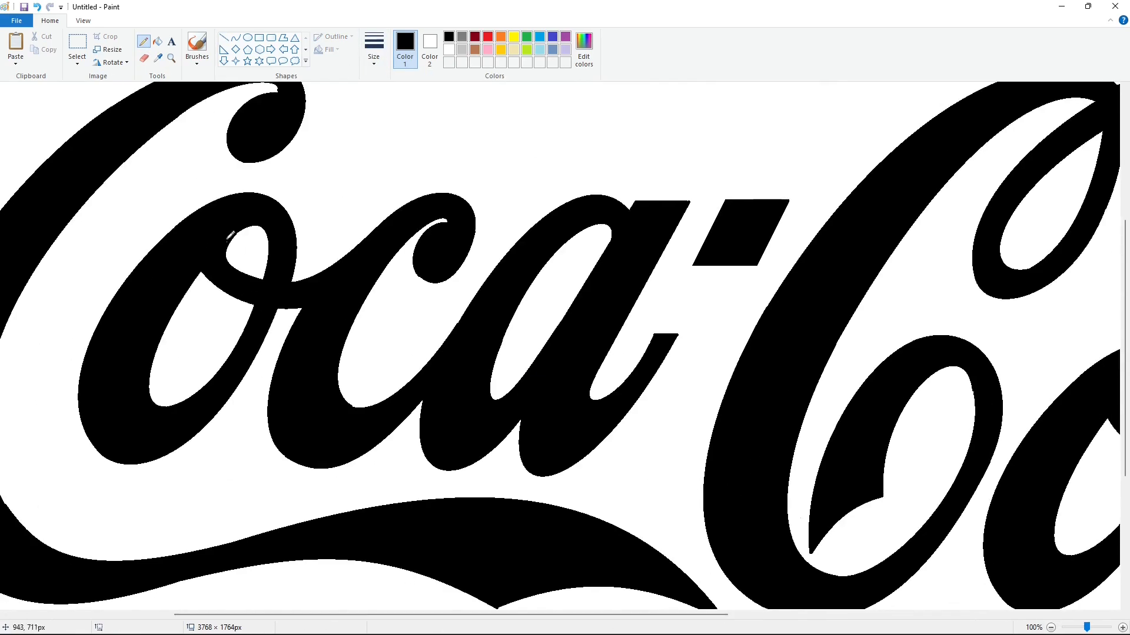
{"action": "scroll", "coordinate": [682, 366], "scroll_direction": "right", "scroll_amount": 6}
{"action": "left_click", "coordinate": [223, 38]}
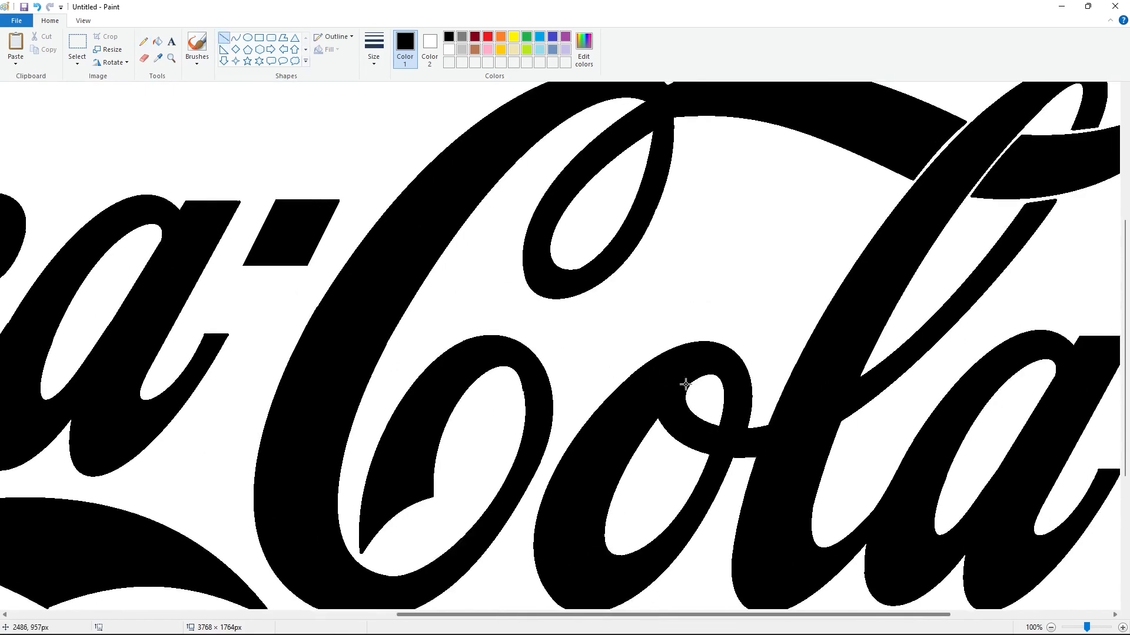
{"action": "scroll", "coordinate": [733, 363], "scroll_direction": "left", "scroll_amount": 6}
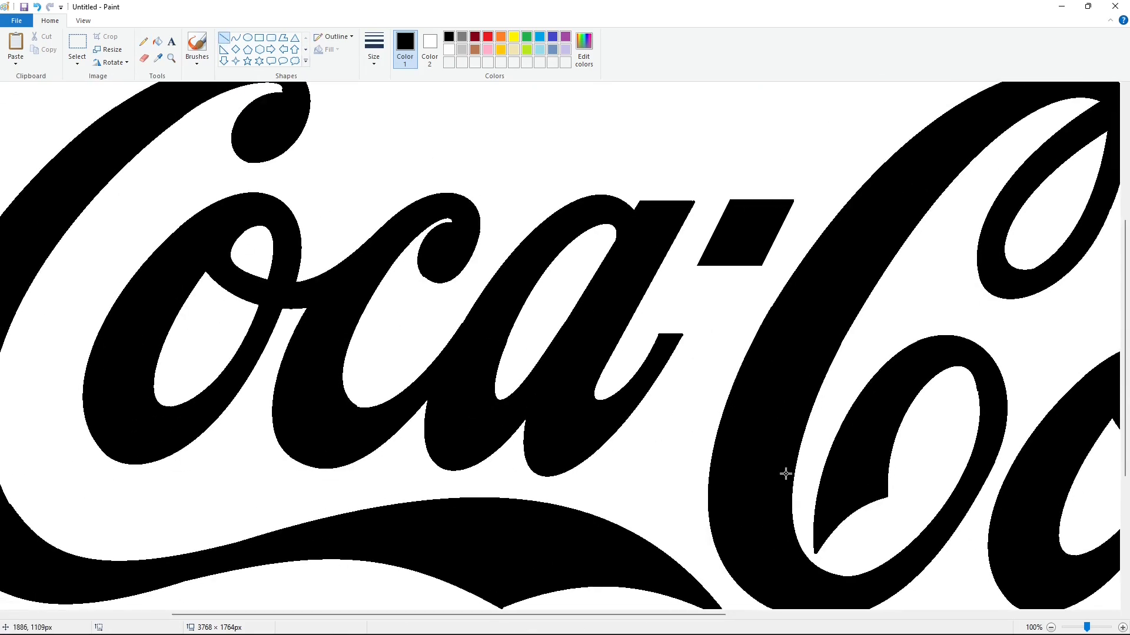
Recolor the word Coca and the hyphen red with the fill tool
{"action": "left_click", "coordinate": [1051, 628]}
{"action": "left_click", "coordinate": [157, 41]}
{"action": "left_click", "coordinate": [488, 37]}
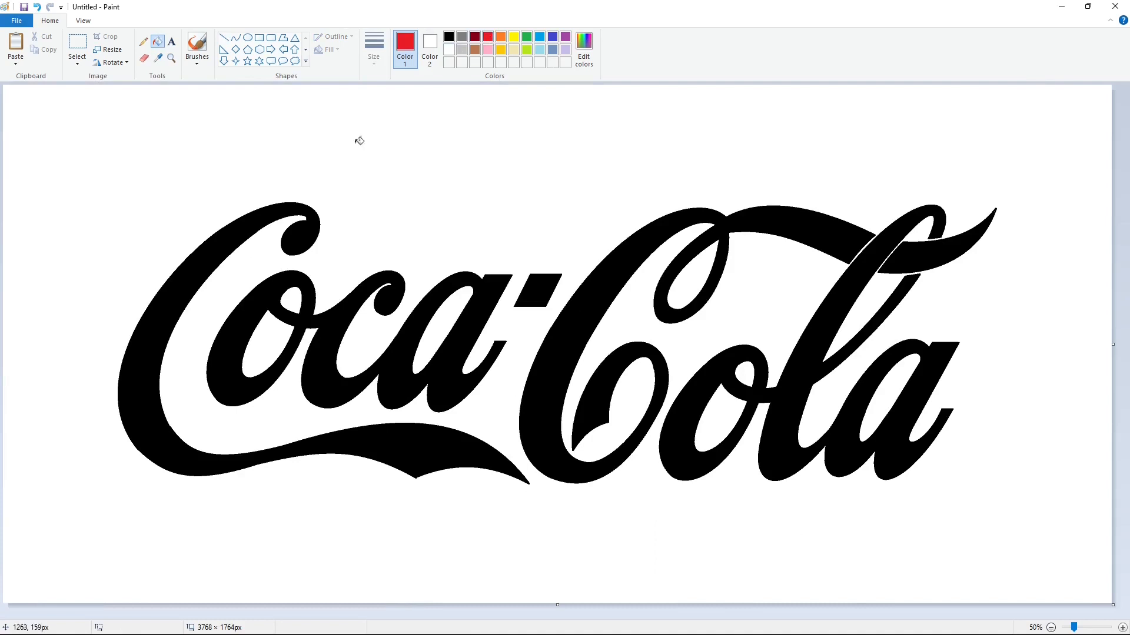
{"action": "left_click", "coordinate": [217, 239]}
{"action": "left_click", "coordinate": [305, 302]}
{"action": "left_click", "coordinate": [535, 293]}
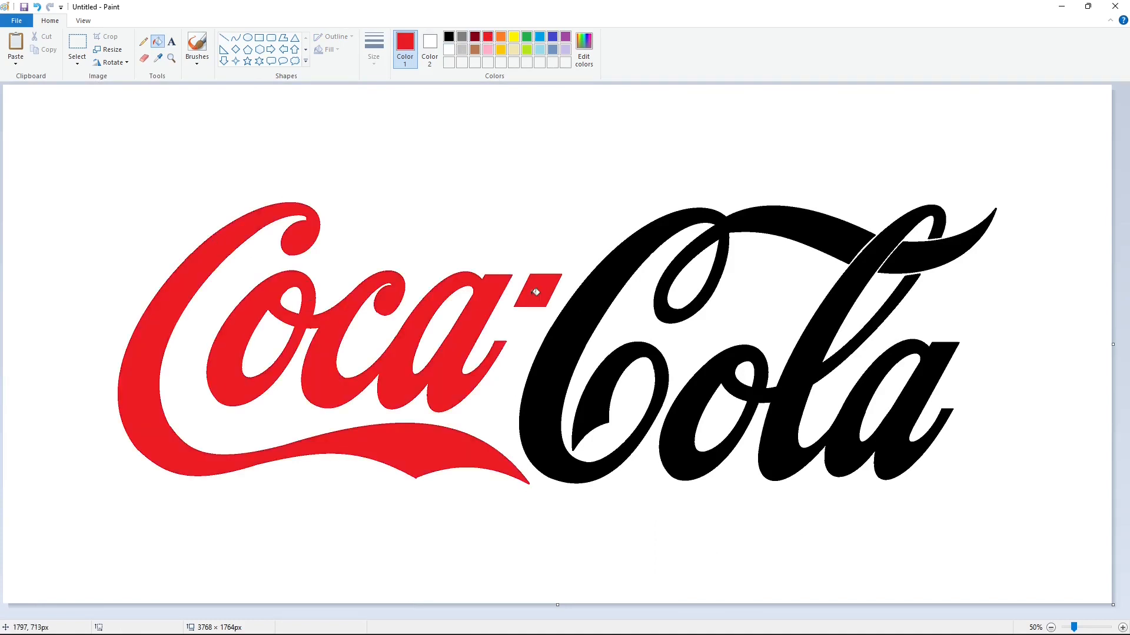
Recolor the word Cola, including the ribbon and its tail, red
{"action": "left_click", "coordinate": [577, 318]}
{"action": "left_click", "coordinate": [695, 402]}
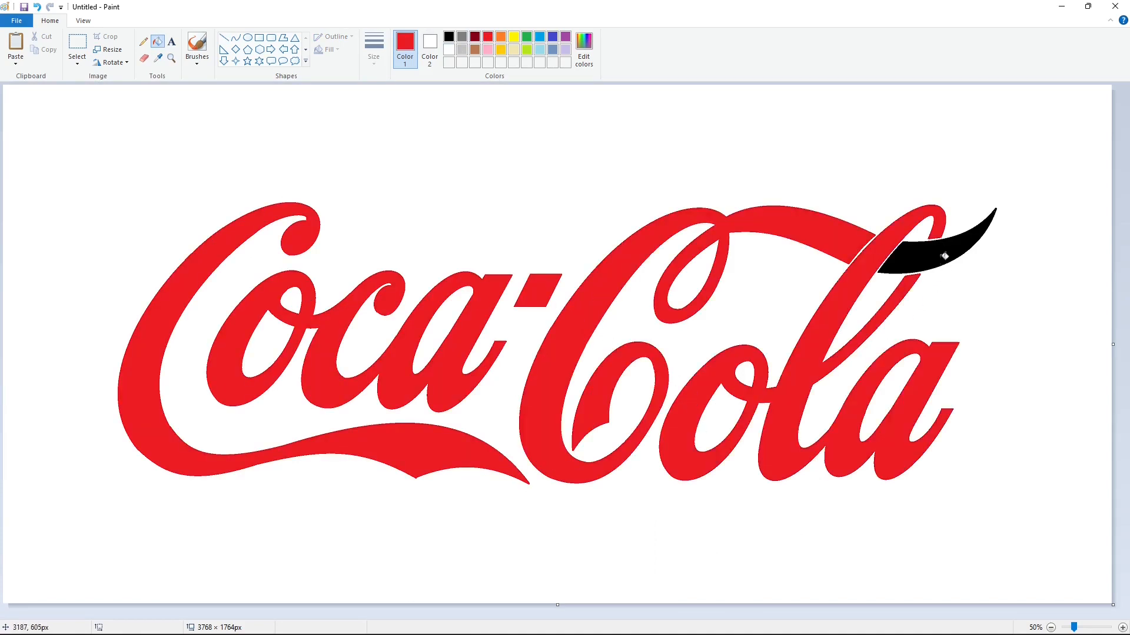
{"action": "left_click", "coordinate": [944, 255]}
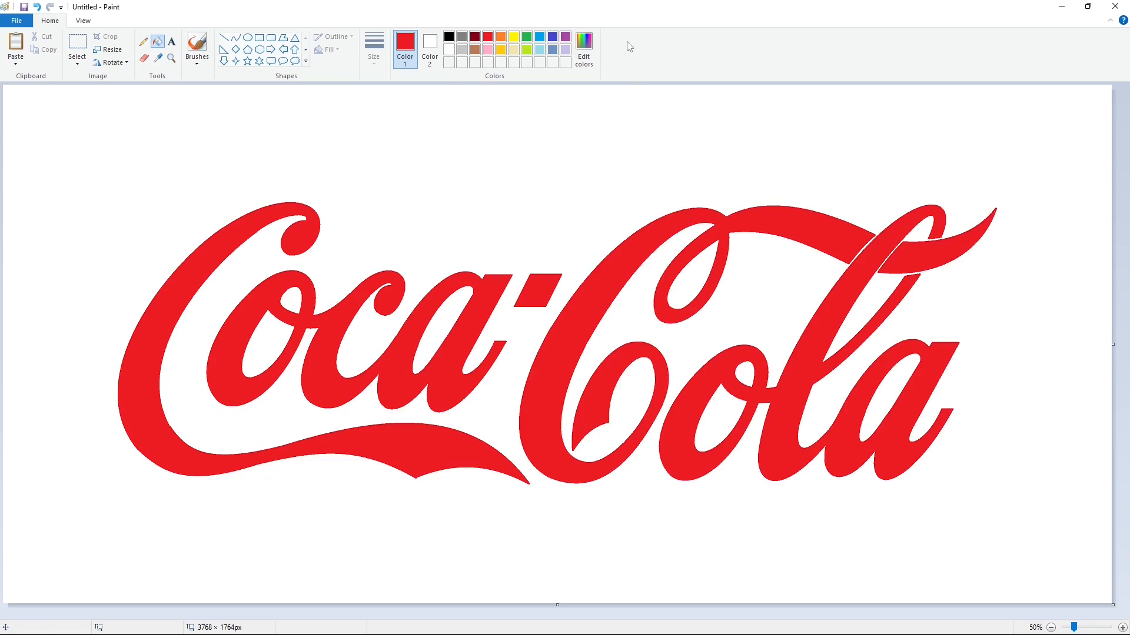